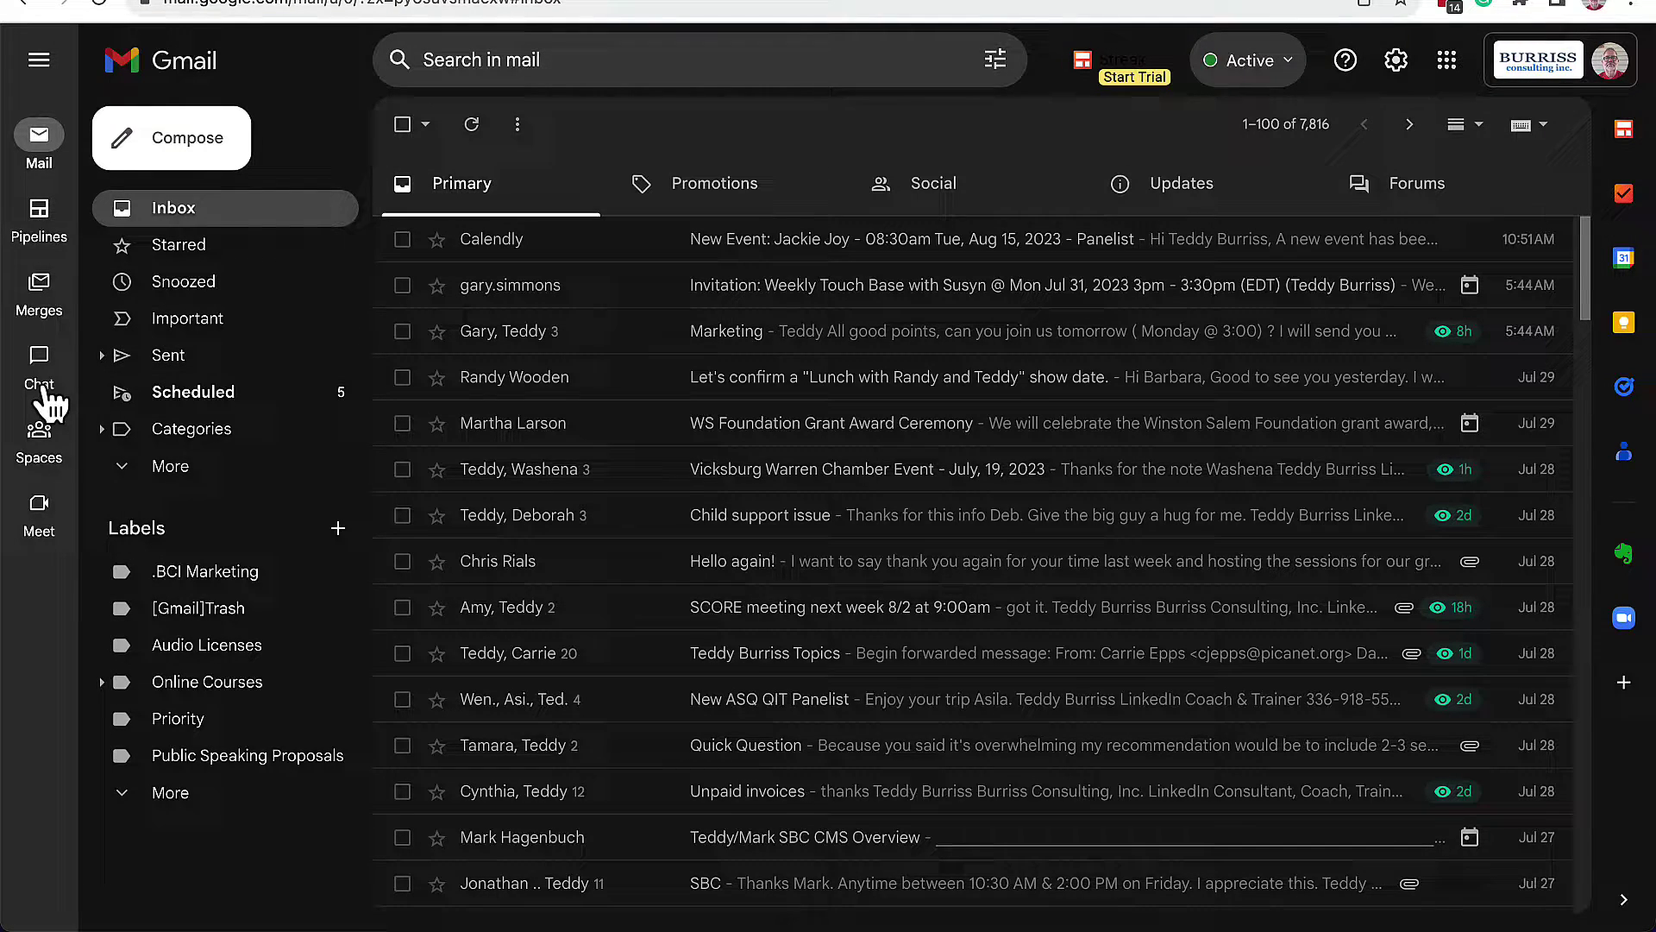
Switch Gmail to the Chat view showing the BCI Testing conversation.
left_click(39, 376)
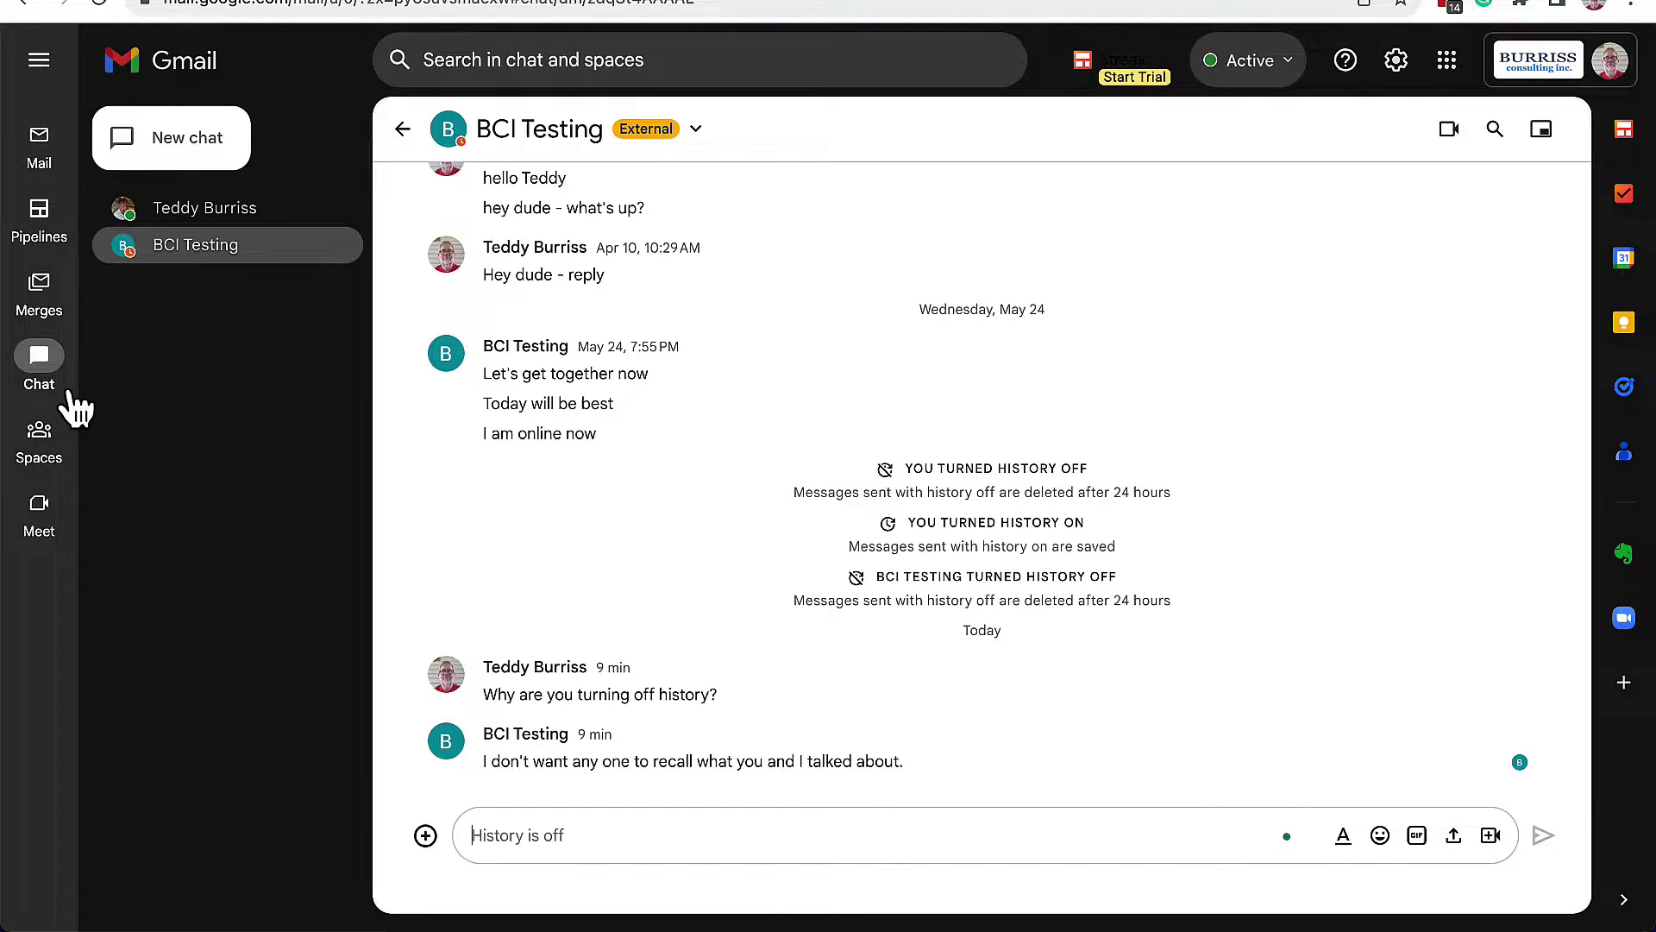
left_click(595, 3)
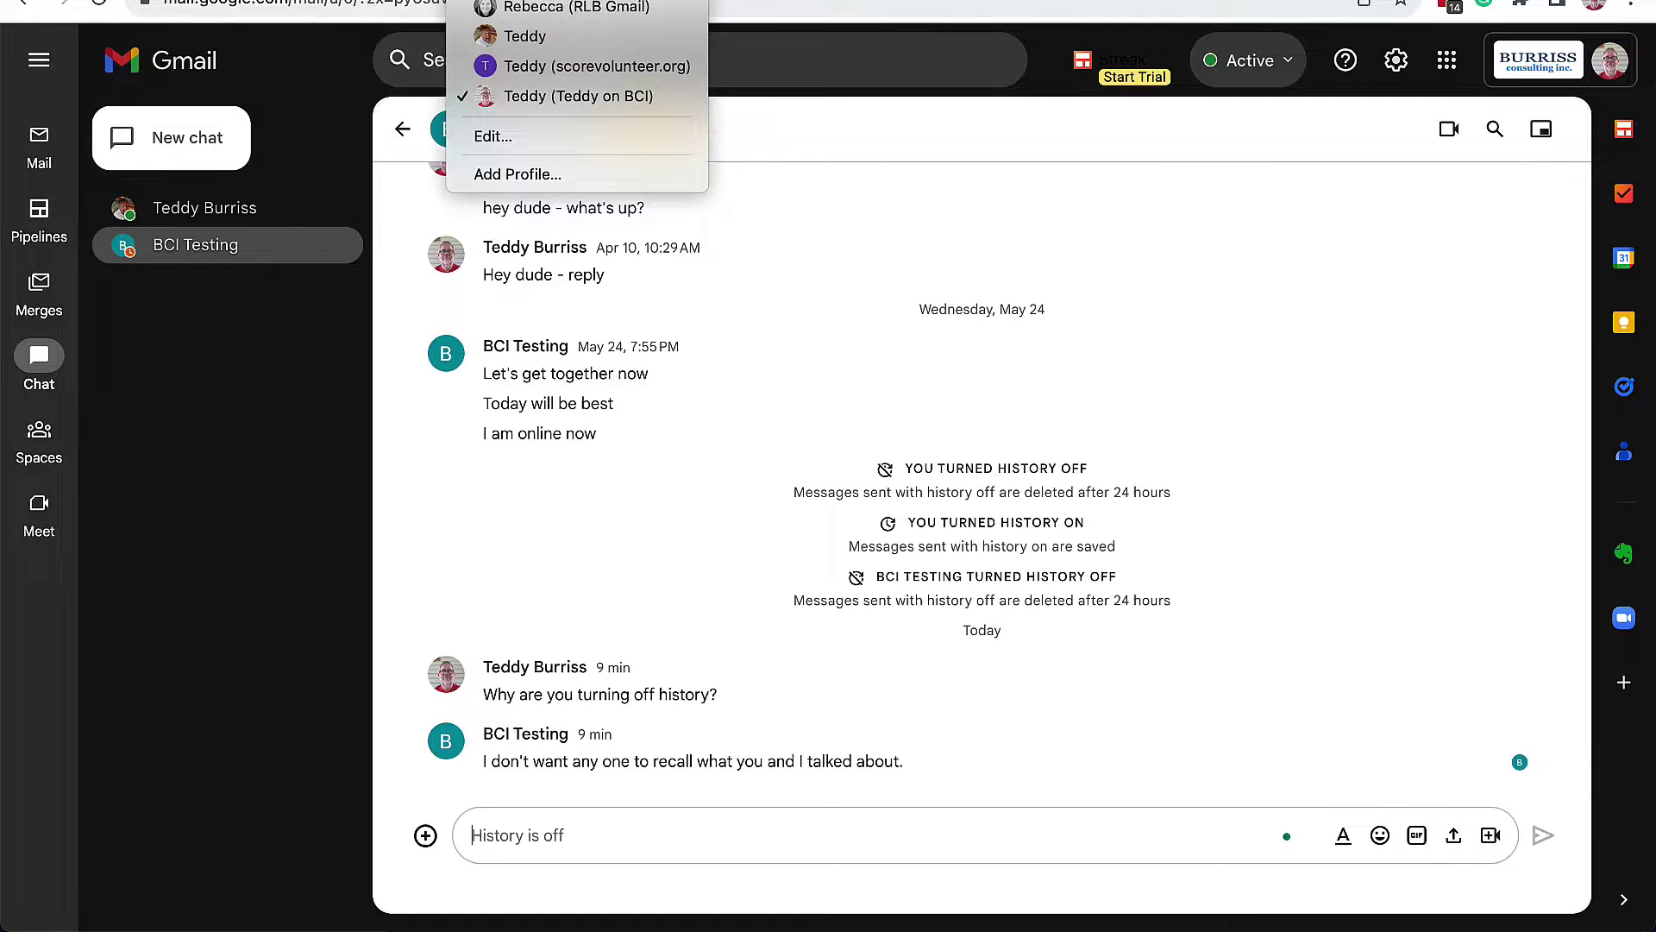
Switch to the BCI Testing profile and highlight the history-on, turned-on and 24-hour deletion notices.
left_click(525, 35)
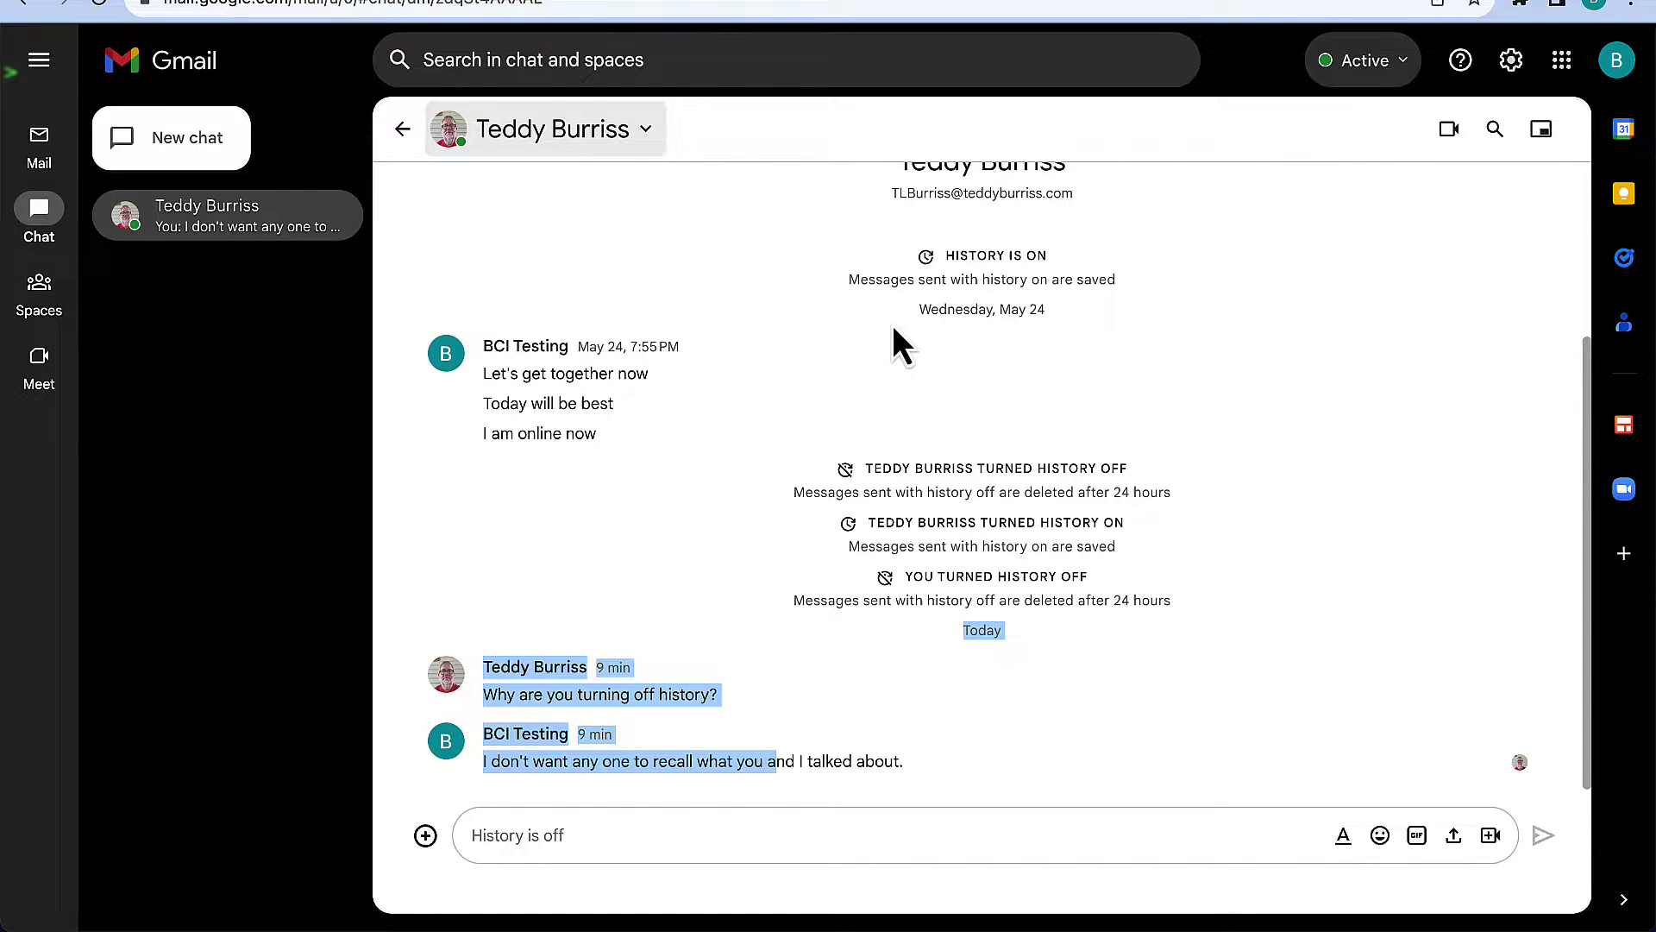
left_click_drag(943, 255, 1060, 266)
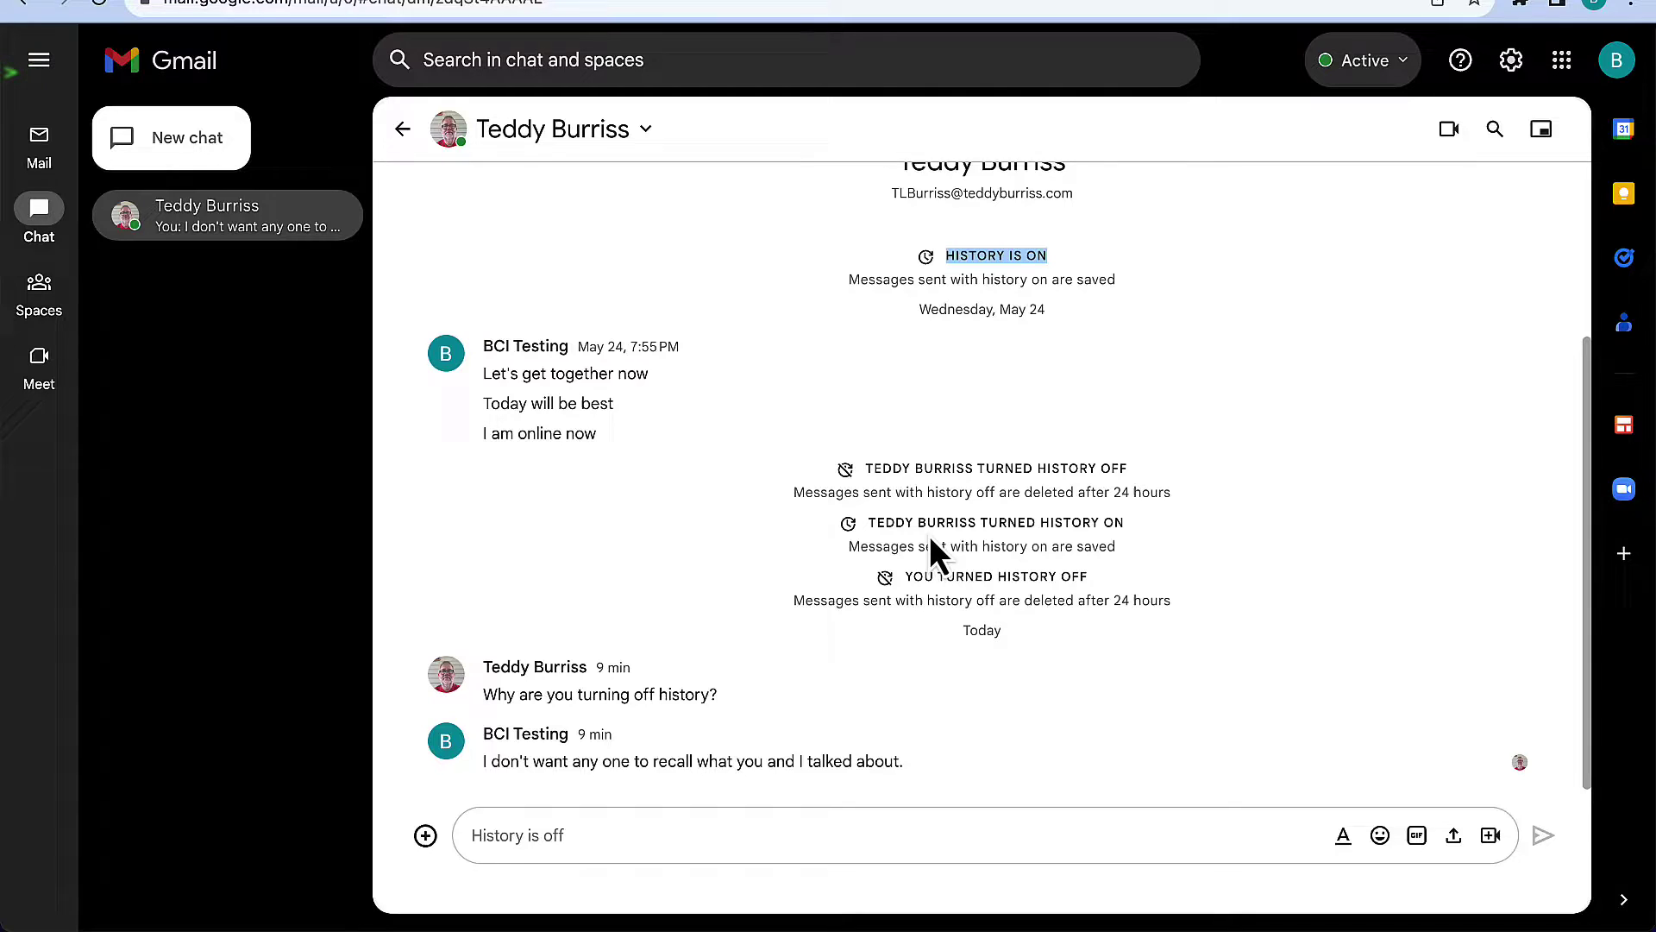
left_click(1119, 522)
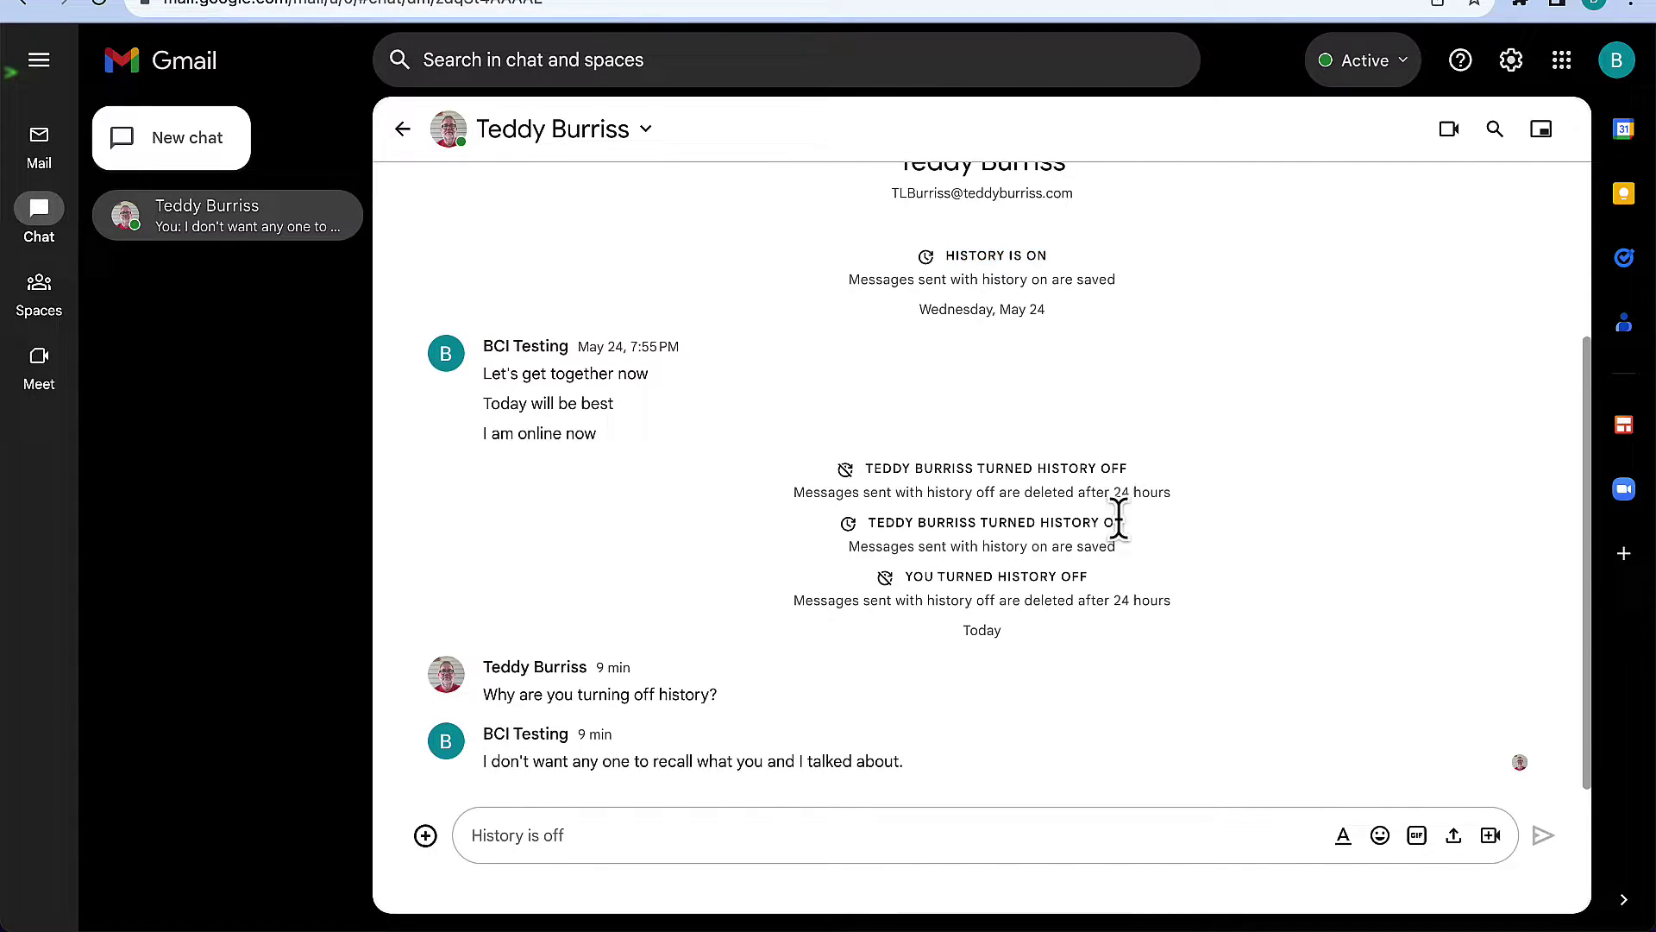
left_click_drag(1124, 522, 982, 521)
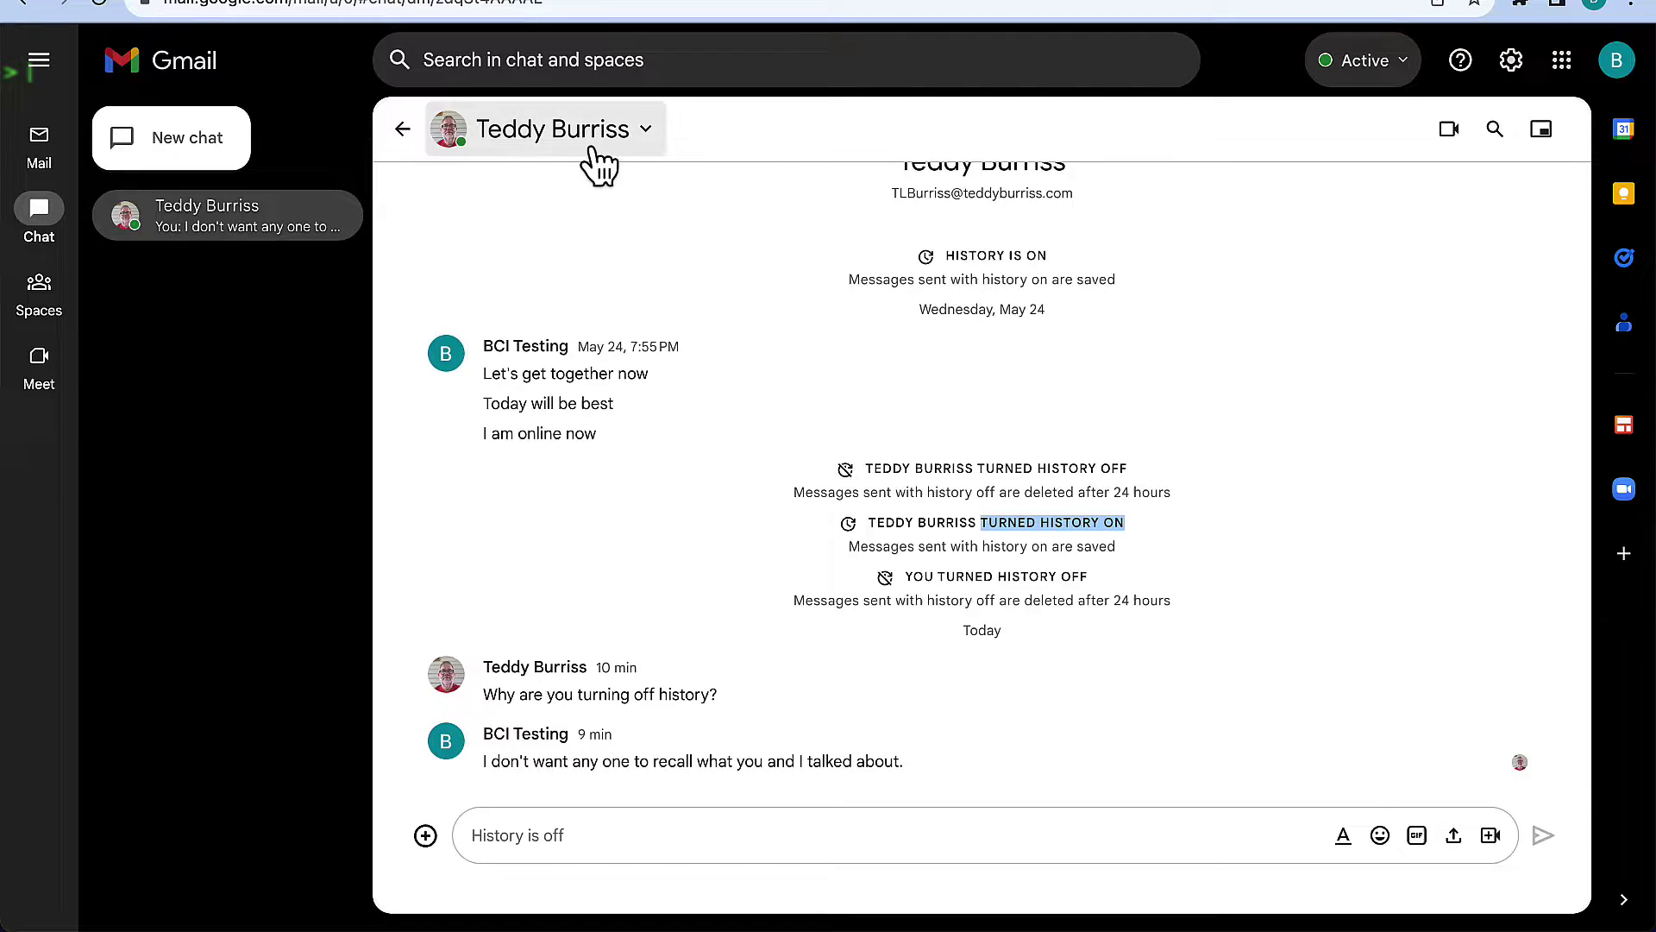
mouse_move(553, 129)
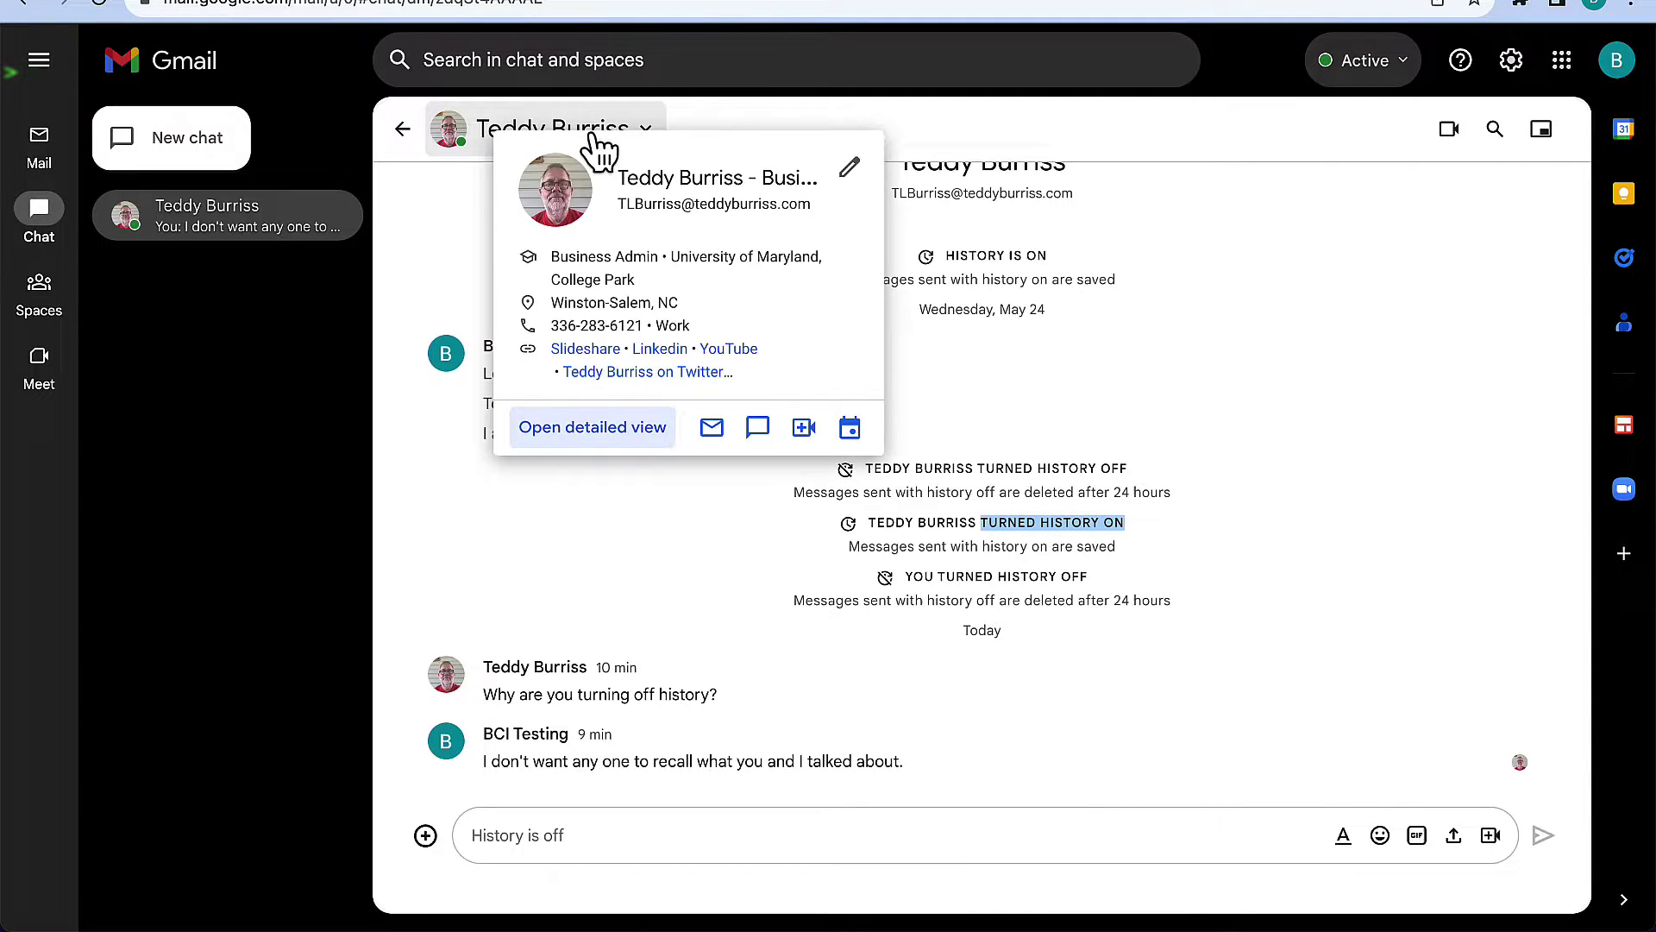
left_click(563, 834)
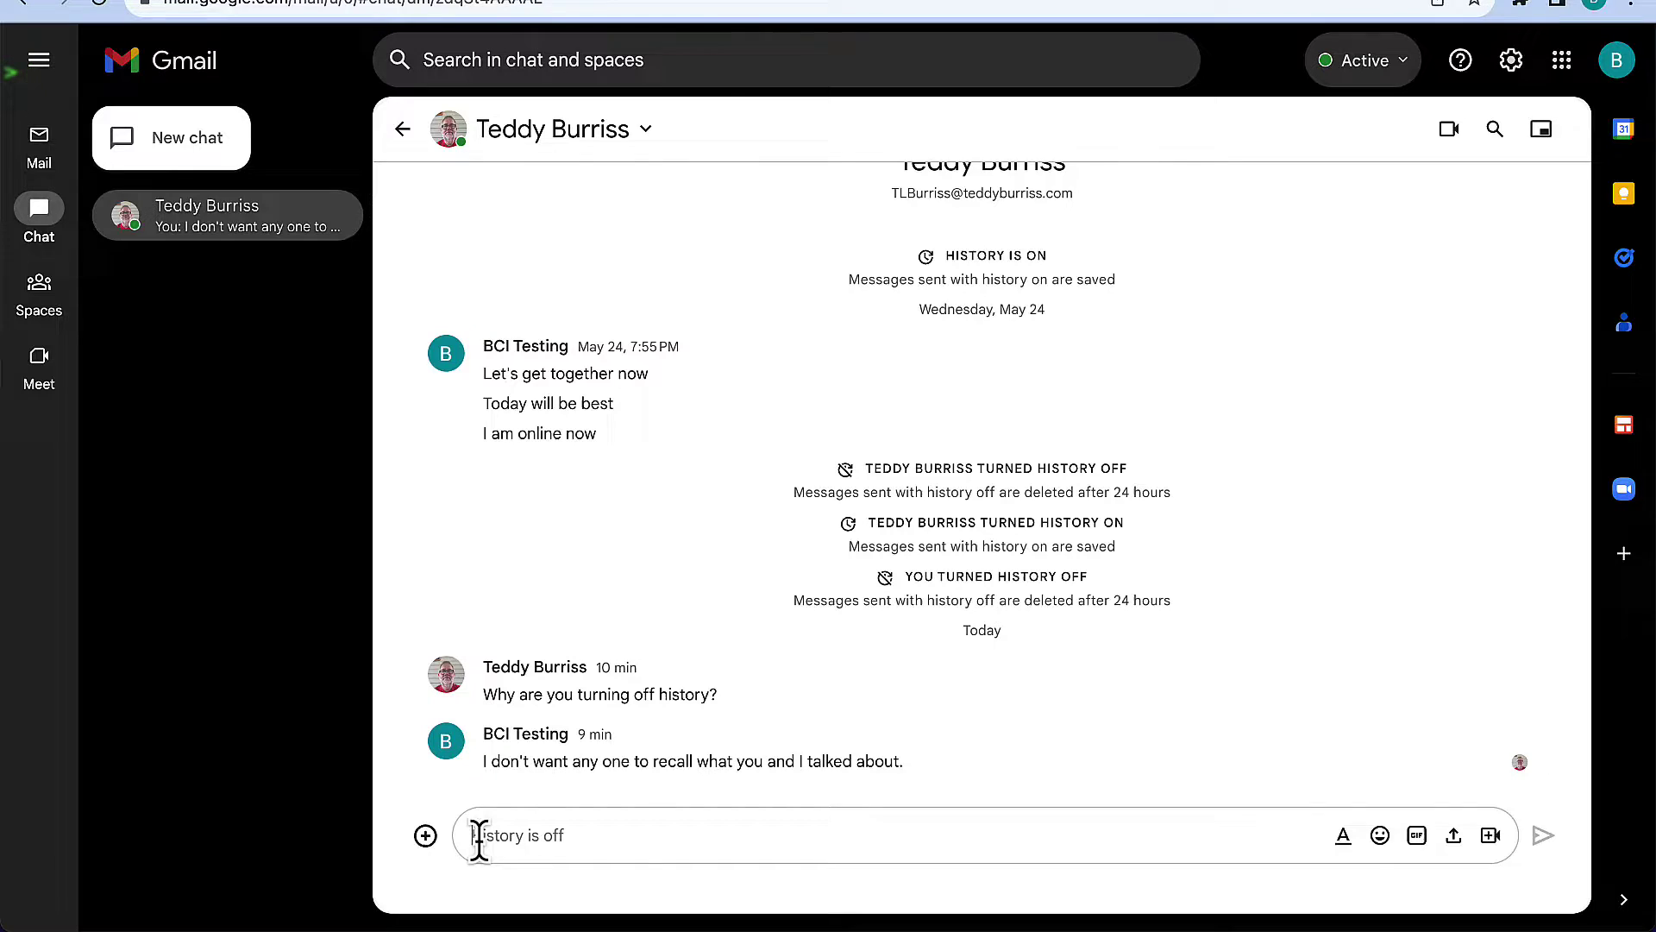
left_click_drag(1172, 601, 1005, 601)
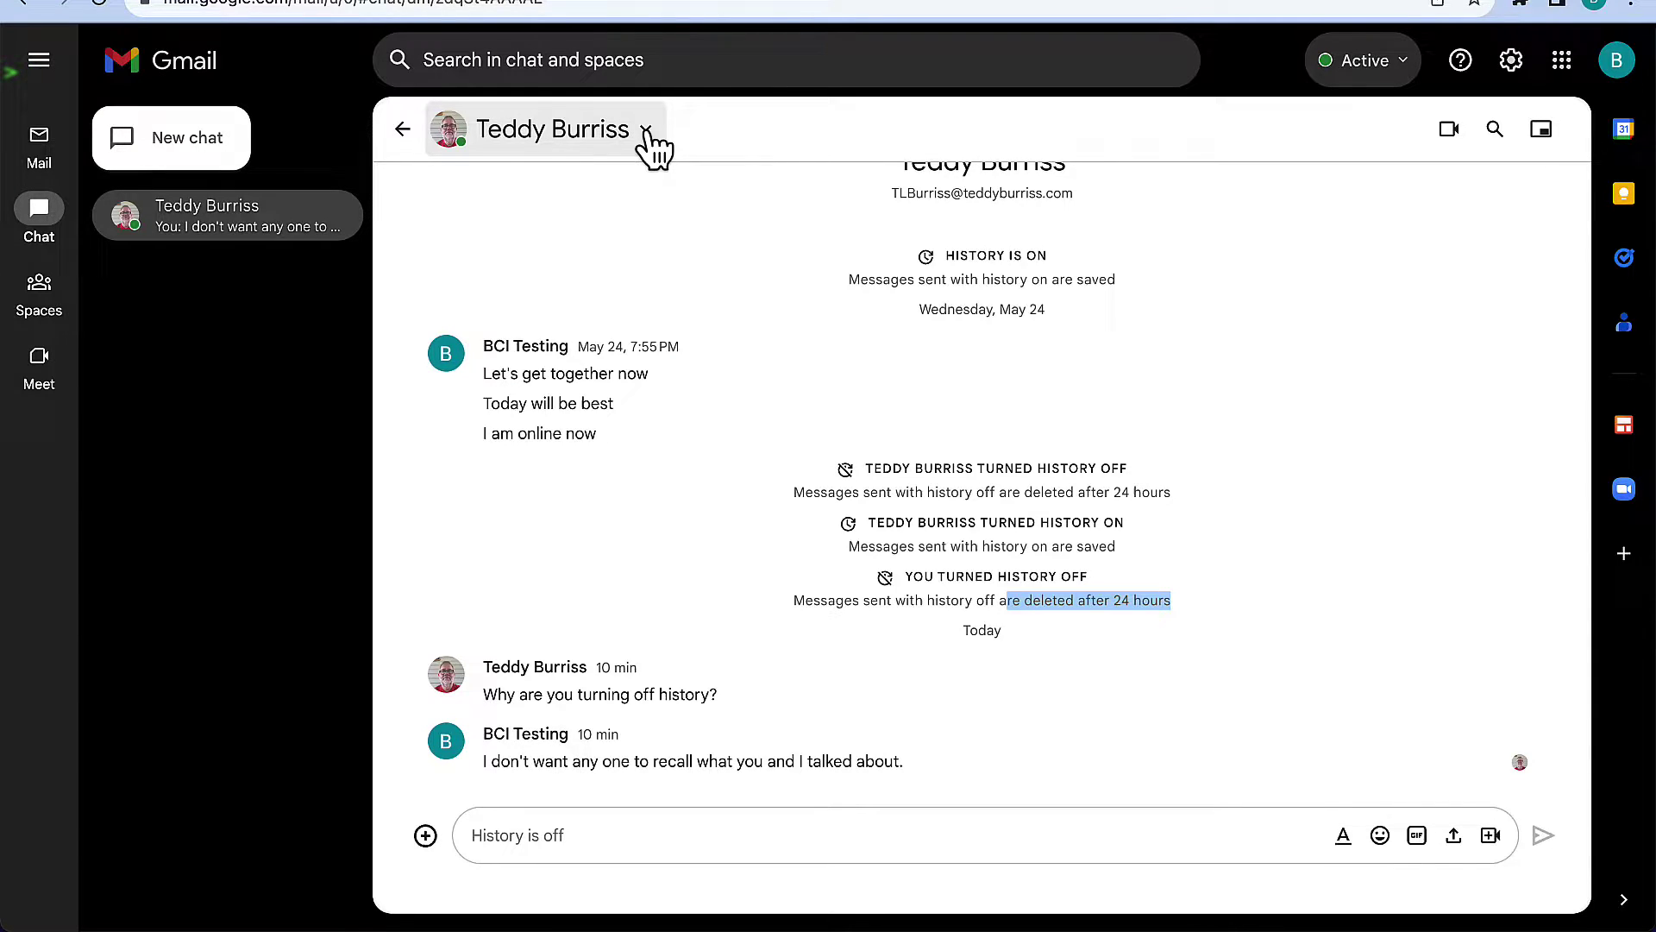
left_click(648, 130)
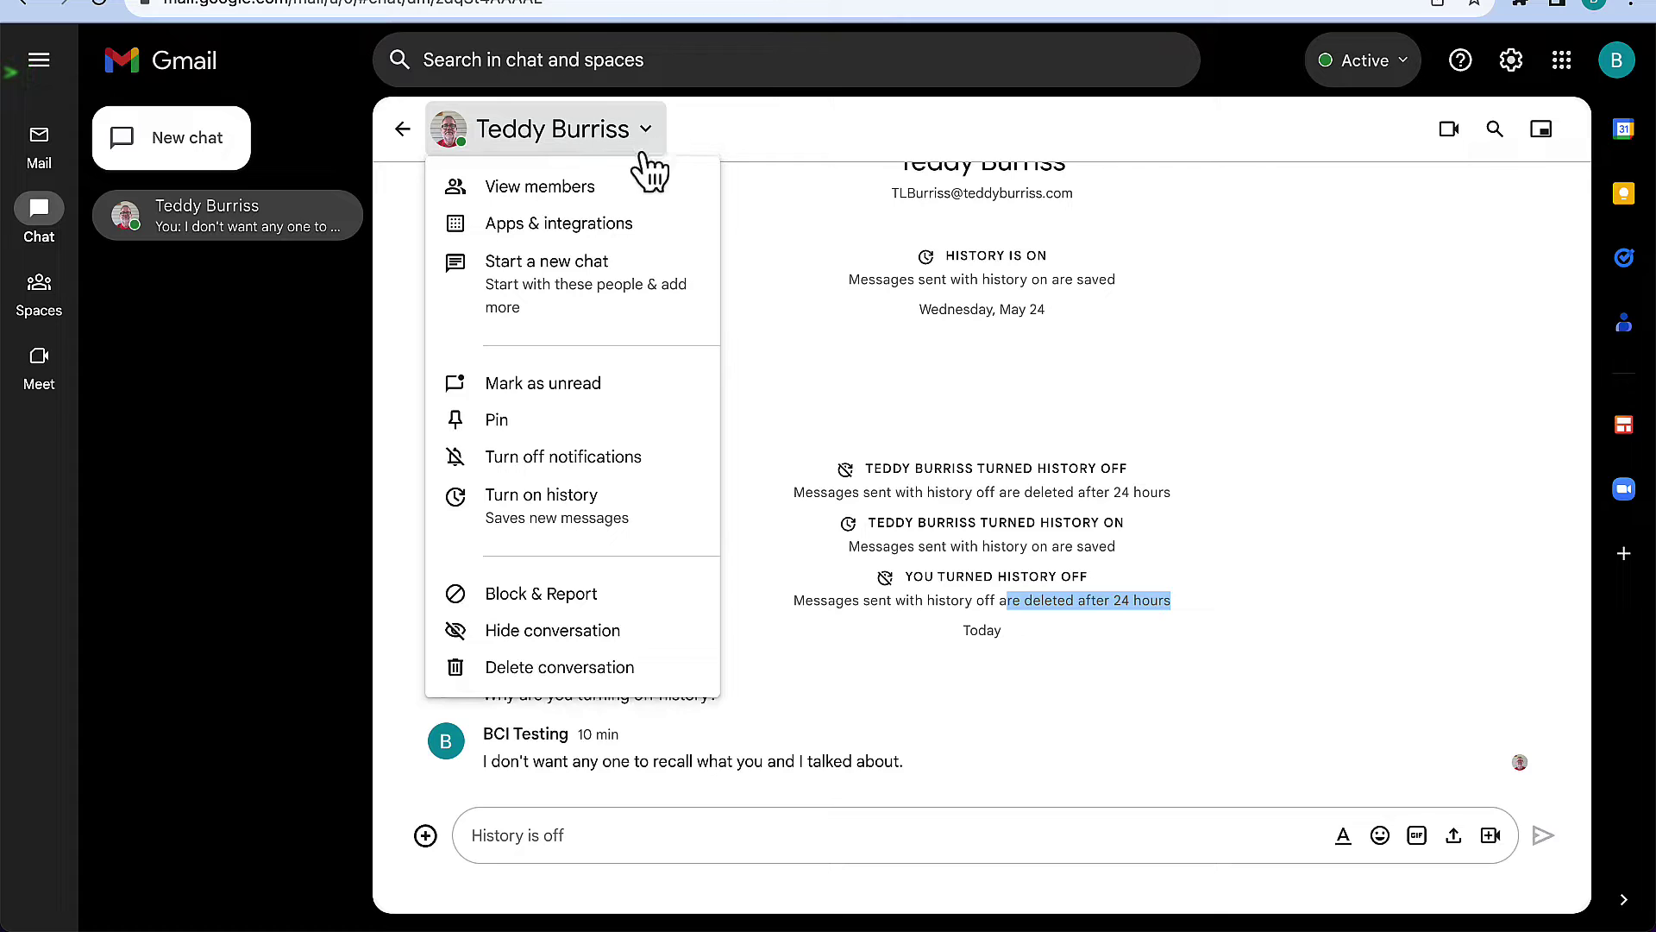
left_click(539, 494)
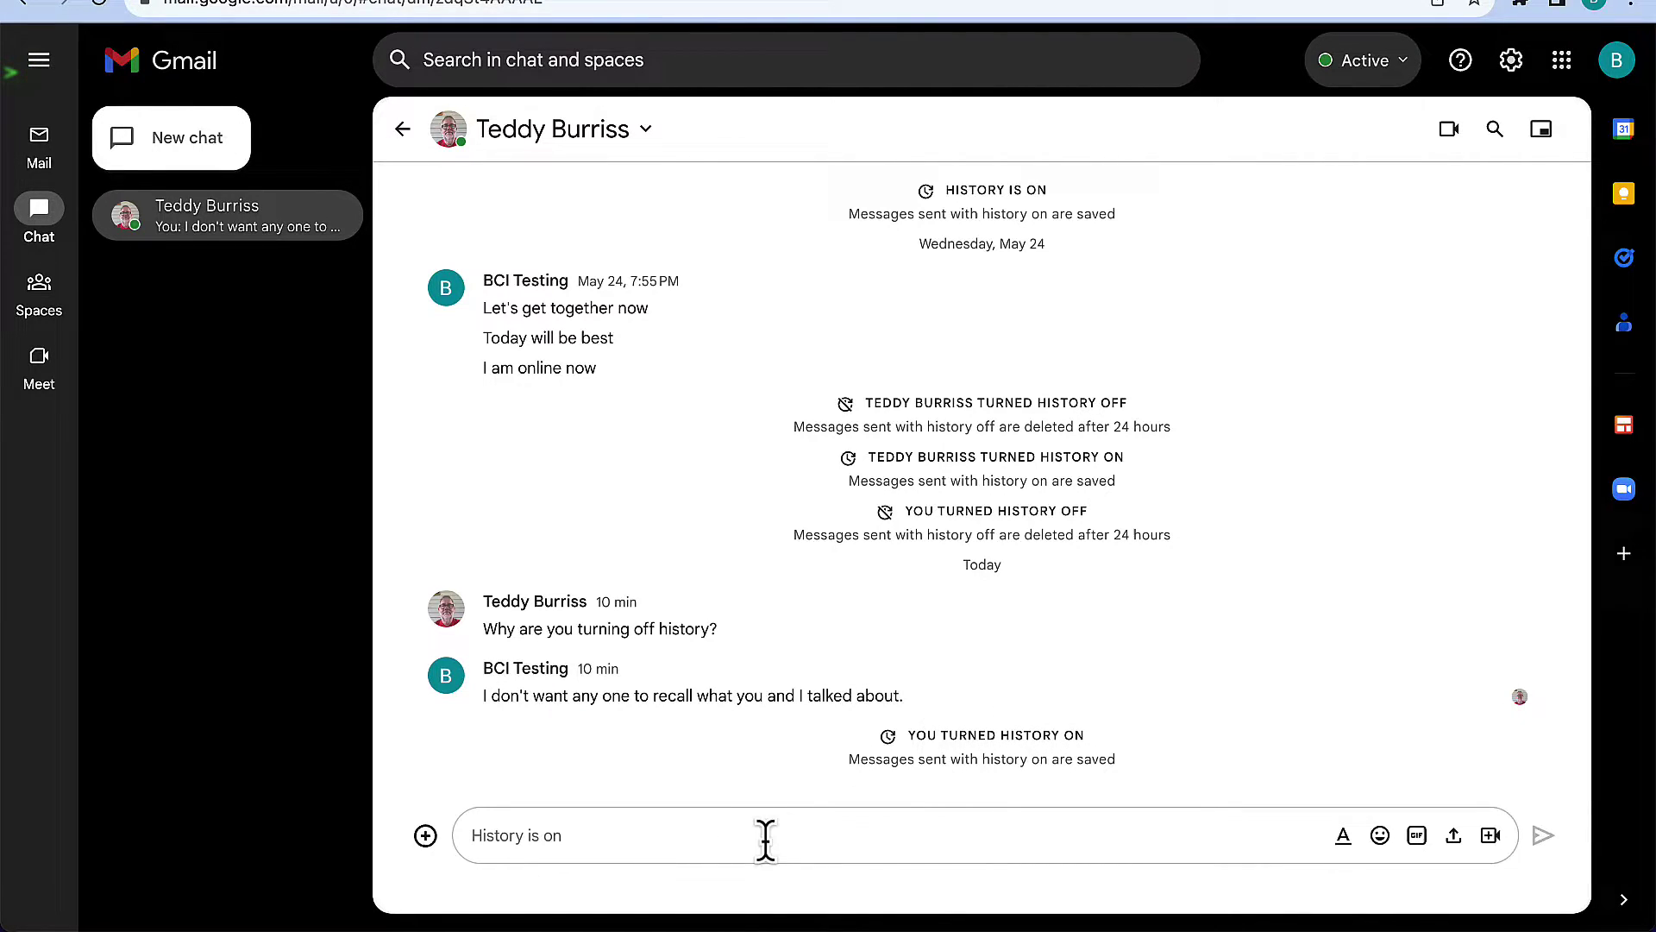
type("Will thes")
type("e d")
key("BackSpace")
type("mses")
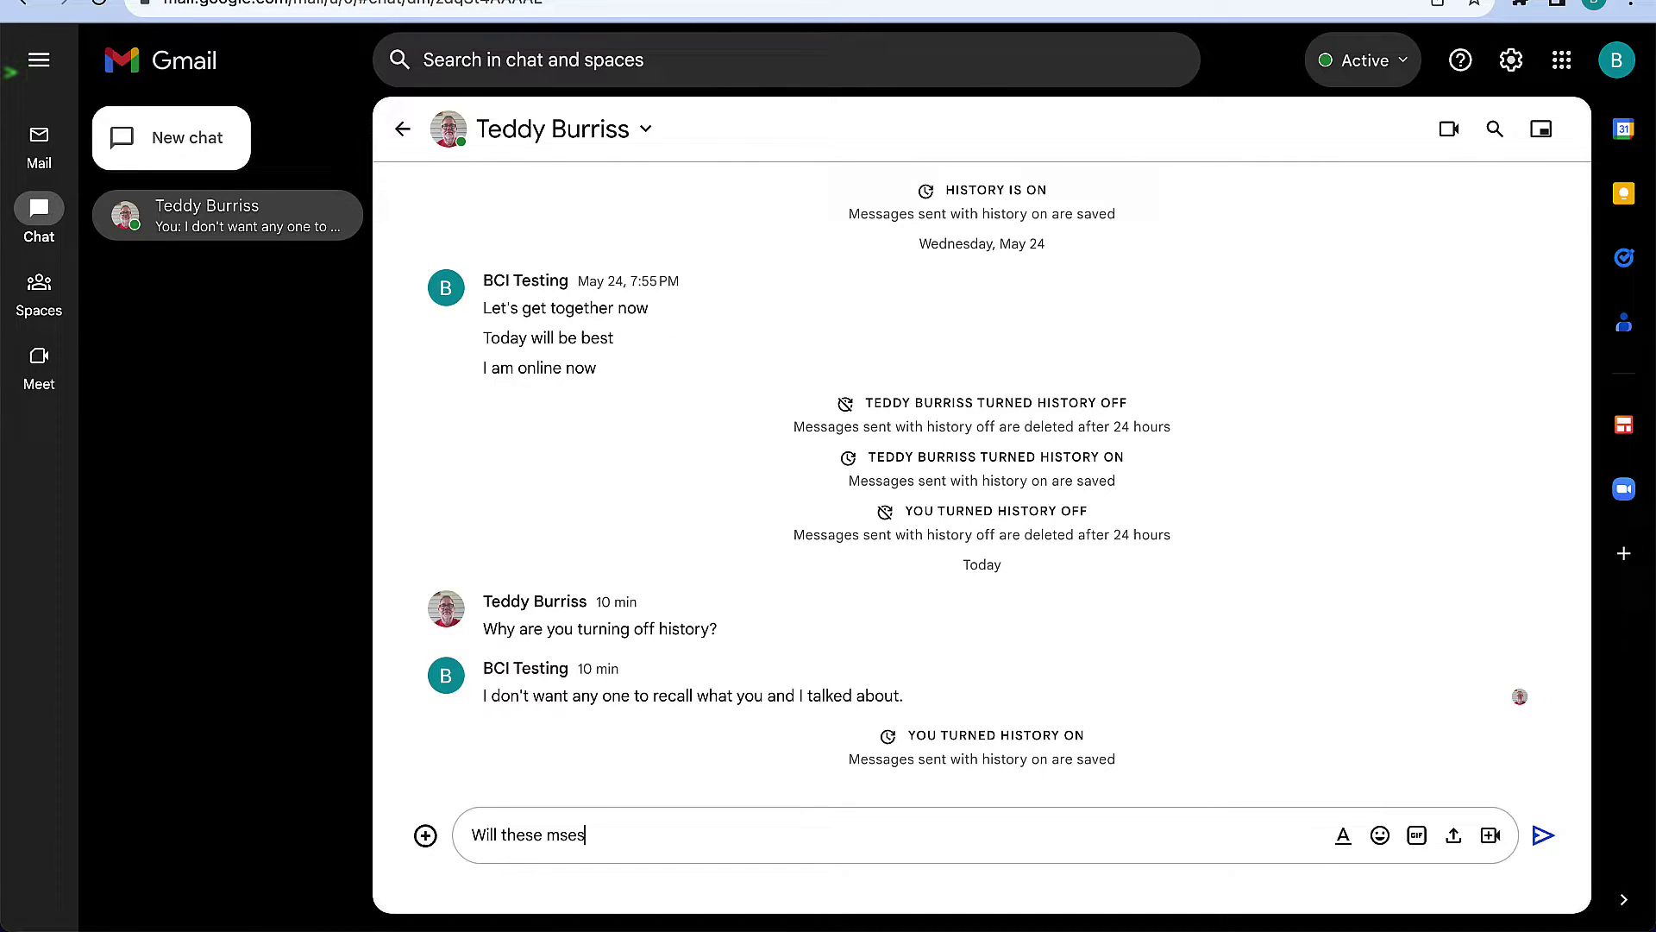
type("s")
key("BackSpace")
key("BackSpace")
key("BackSpace")
type("essages ")
type("be save")
key("Return")
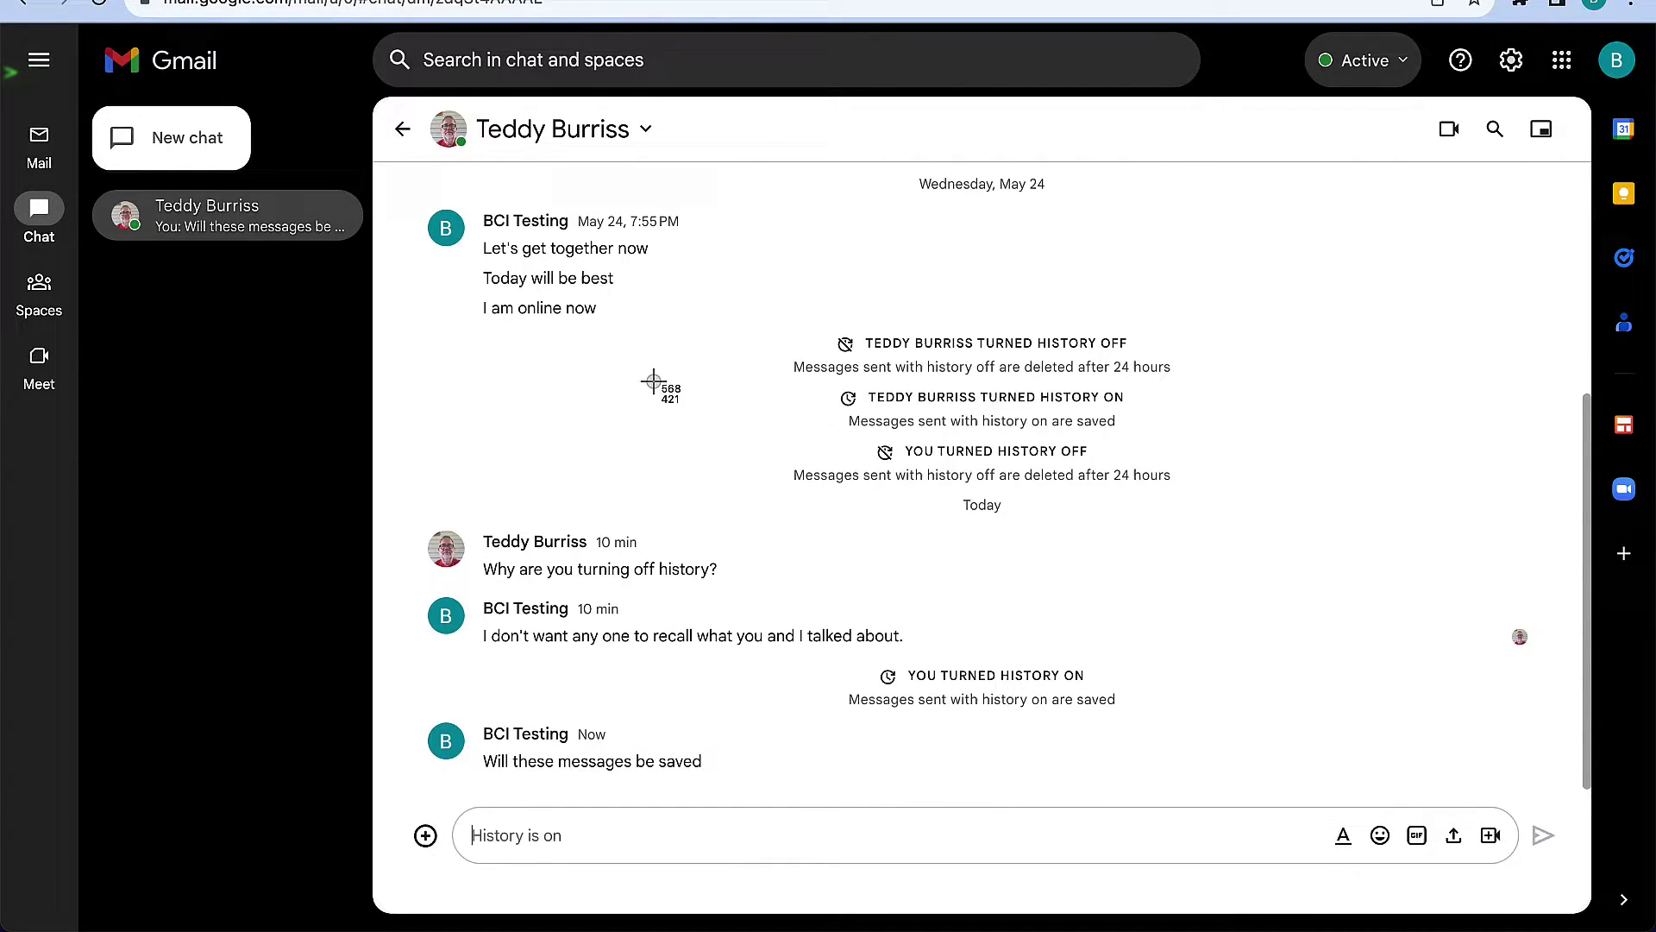
mouse_move(411, 332)
left_mouse_down()
mouse_move(1333, 673)
mouse_move(1339, 796)
left_mouse_up()
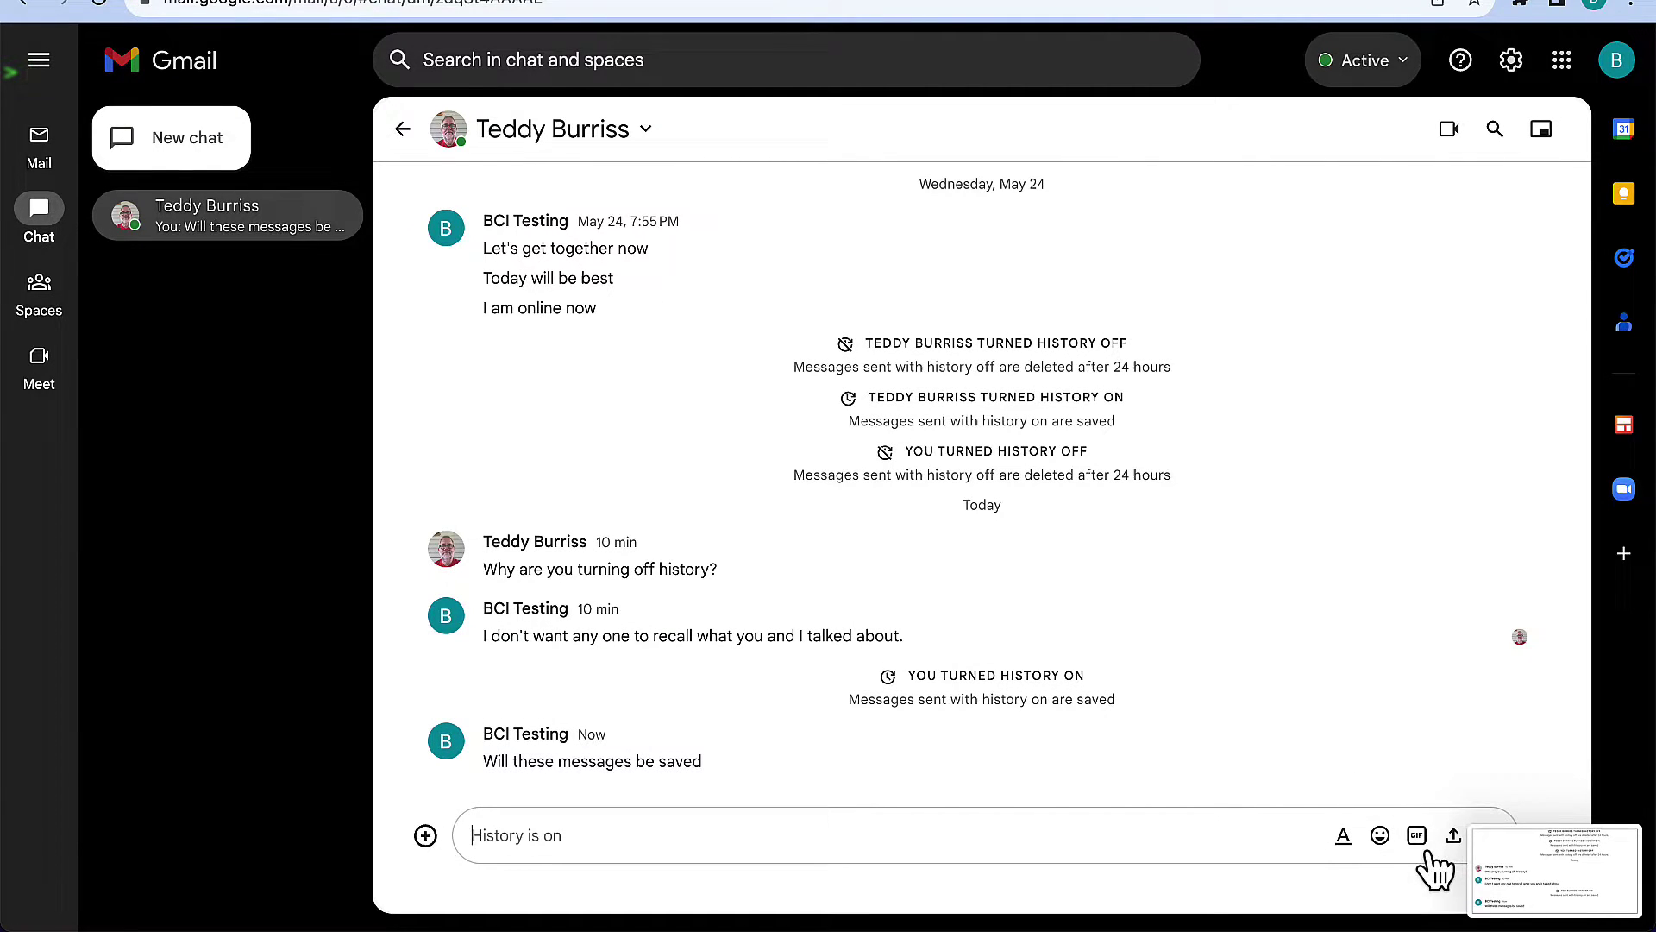
left_click_drag(1536, 867, 1091, 835)
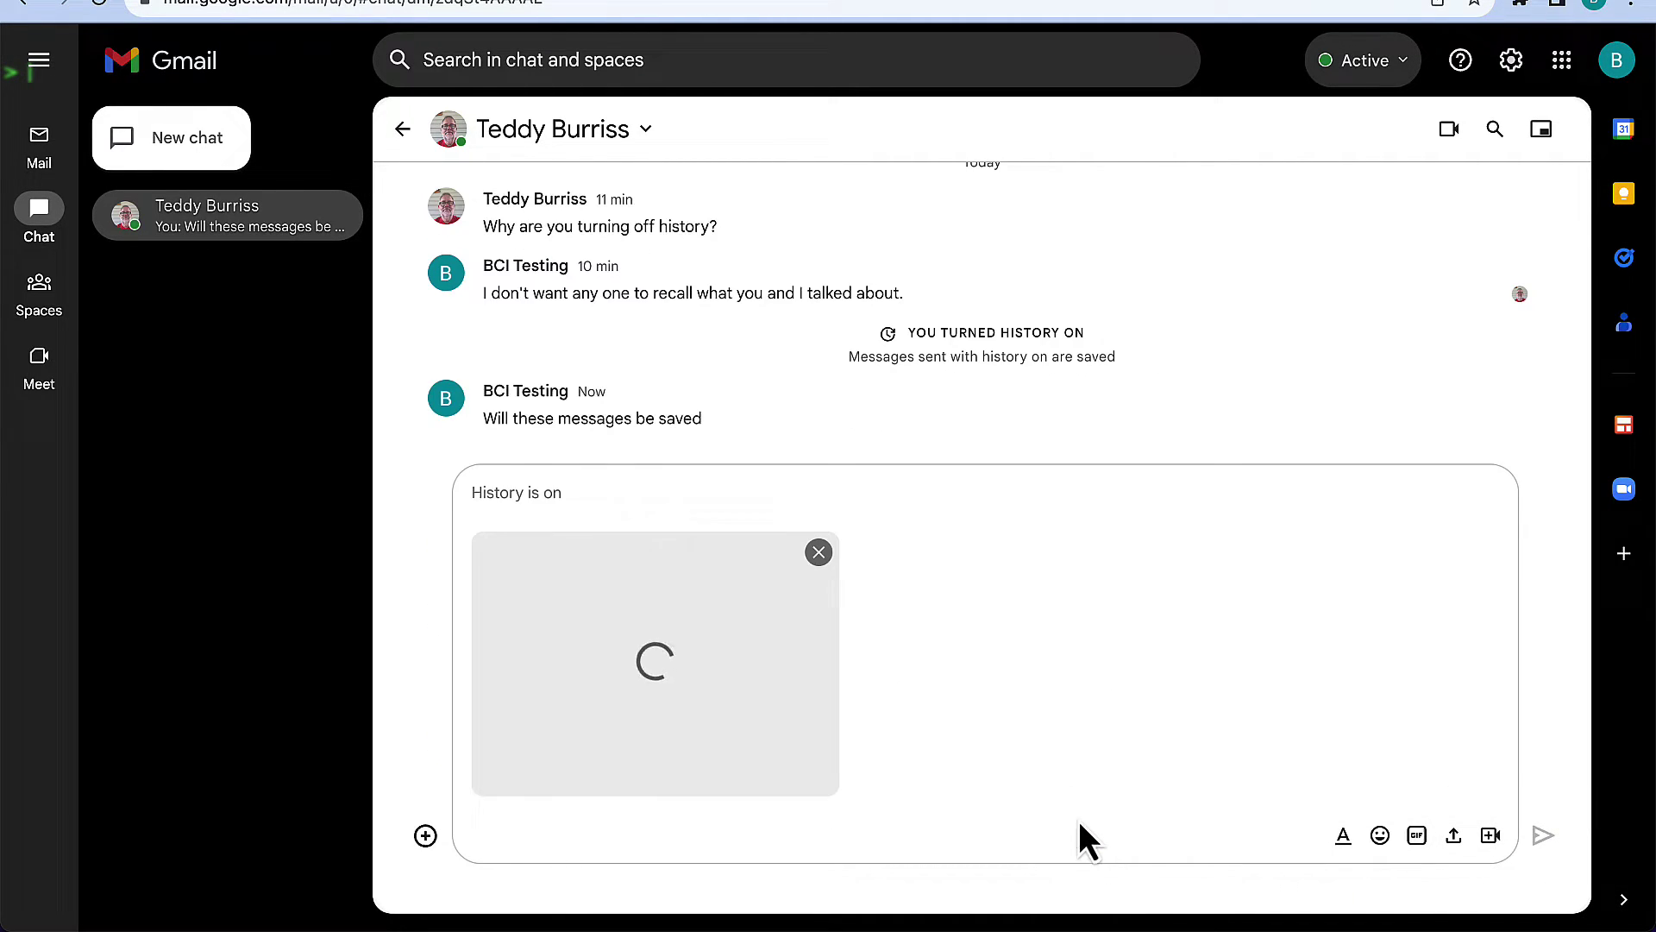
left_click(1542, 837)
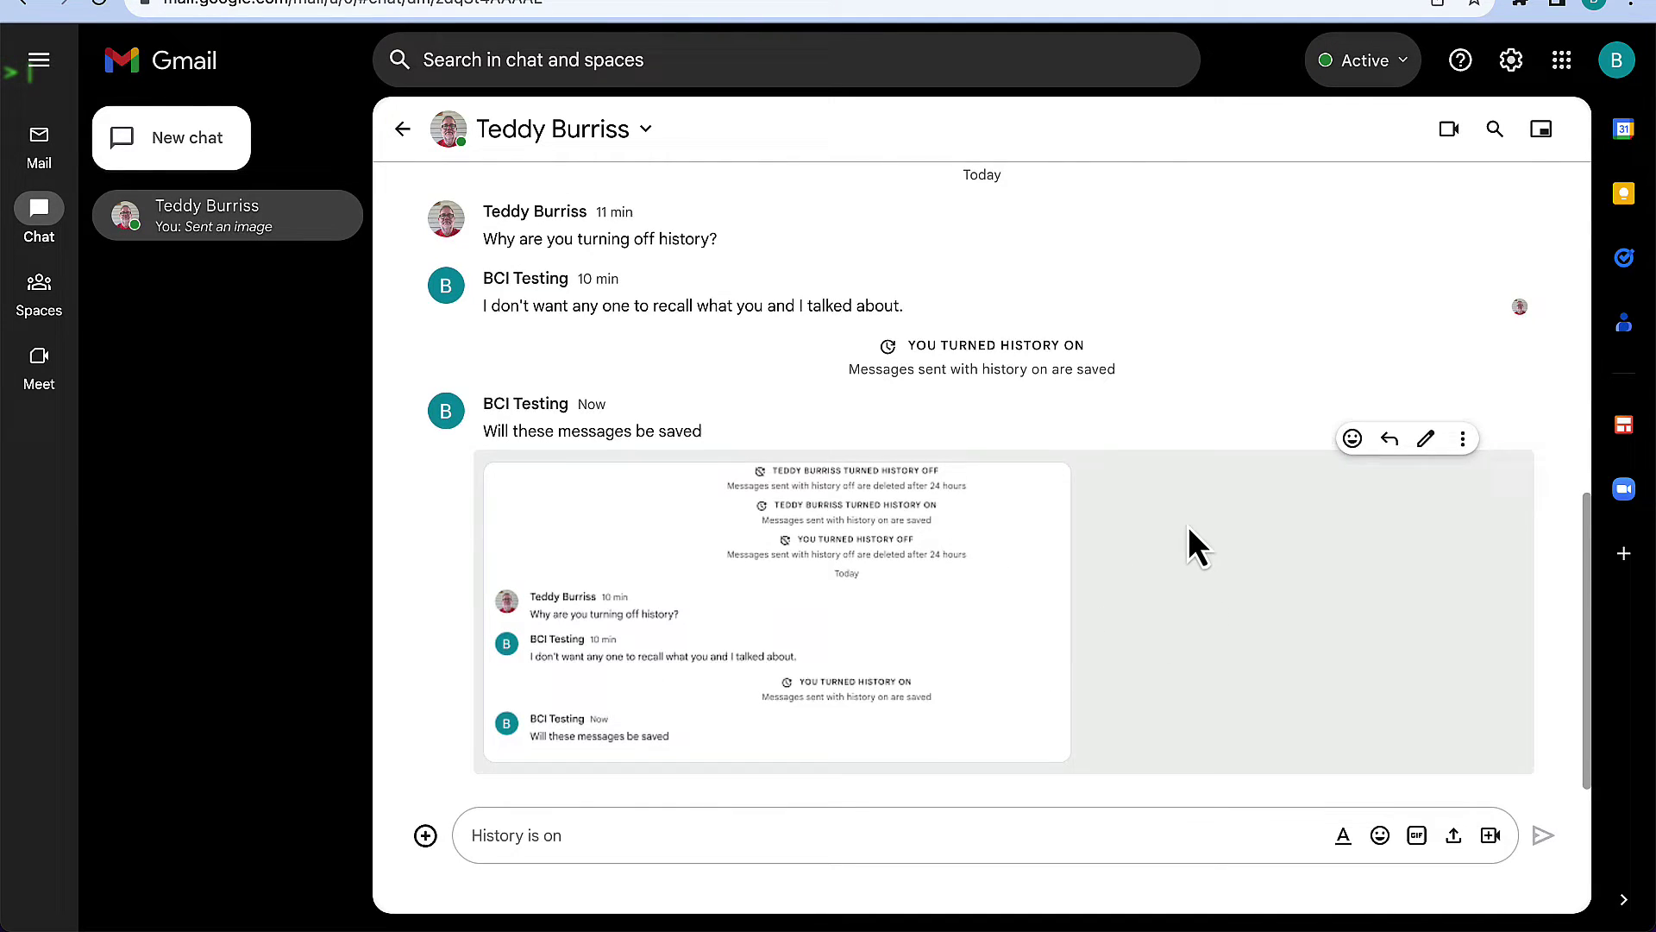
scroll(1189, 526, "up", 3)
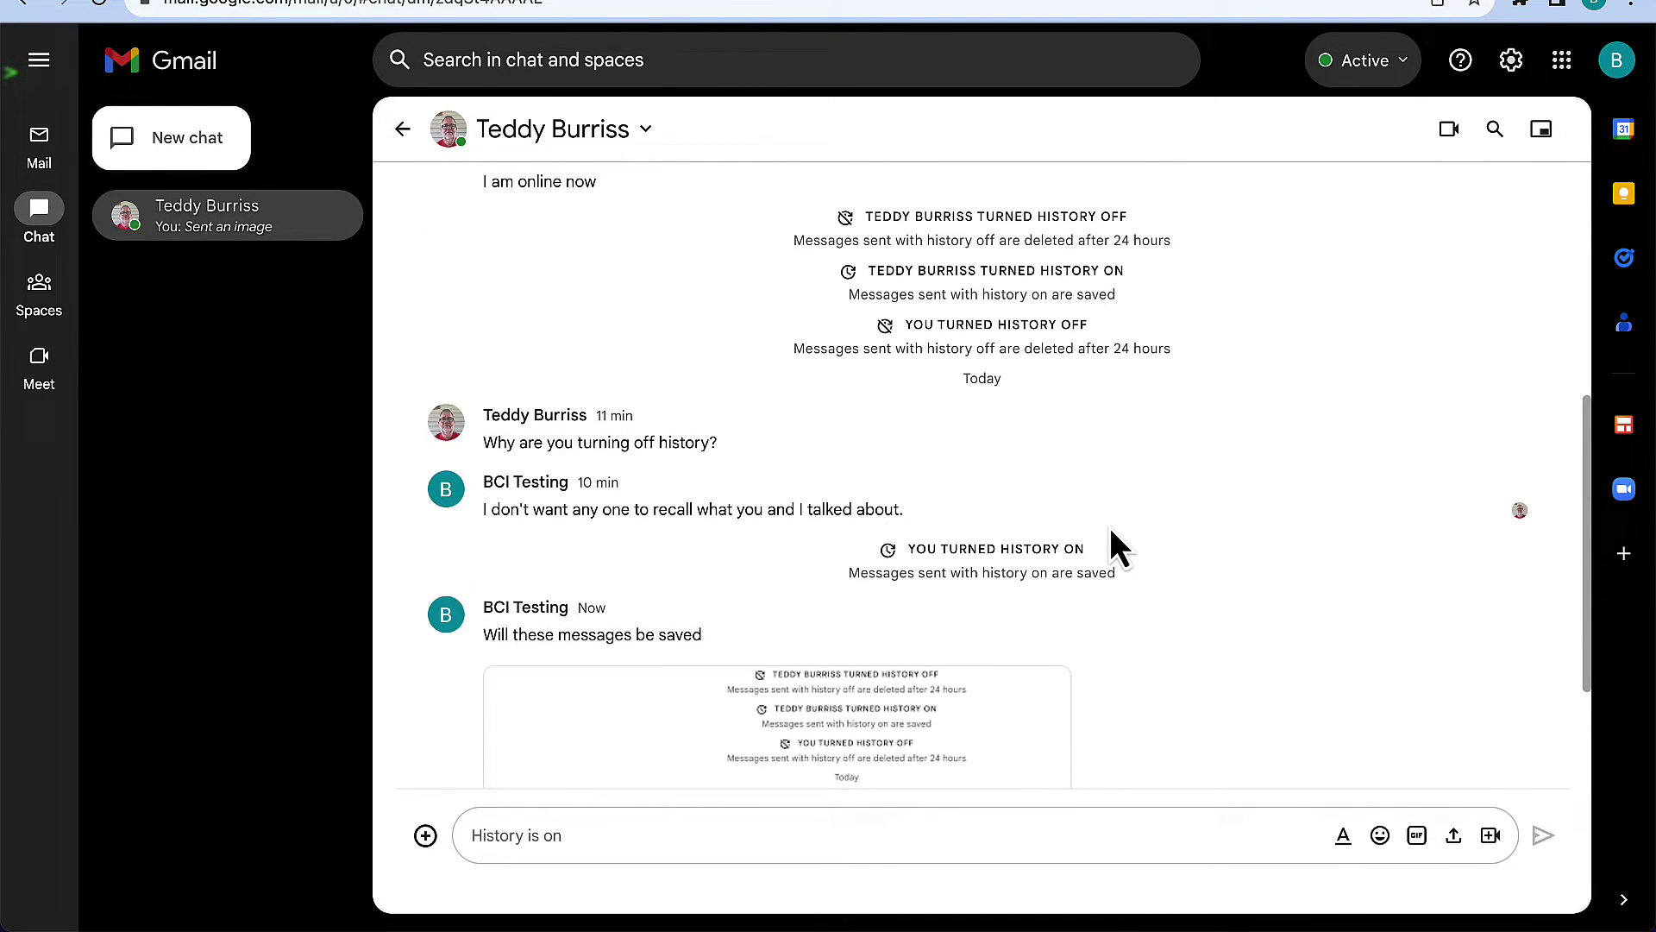
scroll(1110, 527, "down", 3)
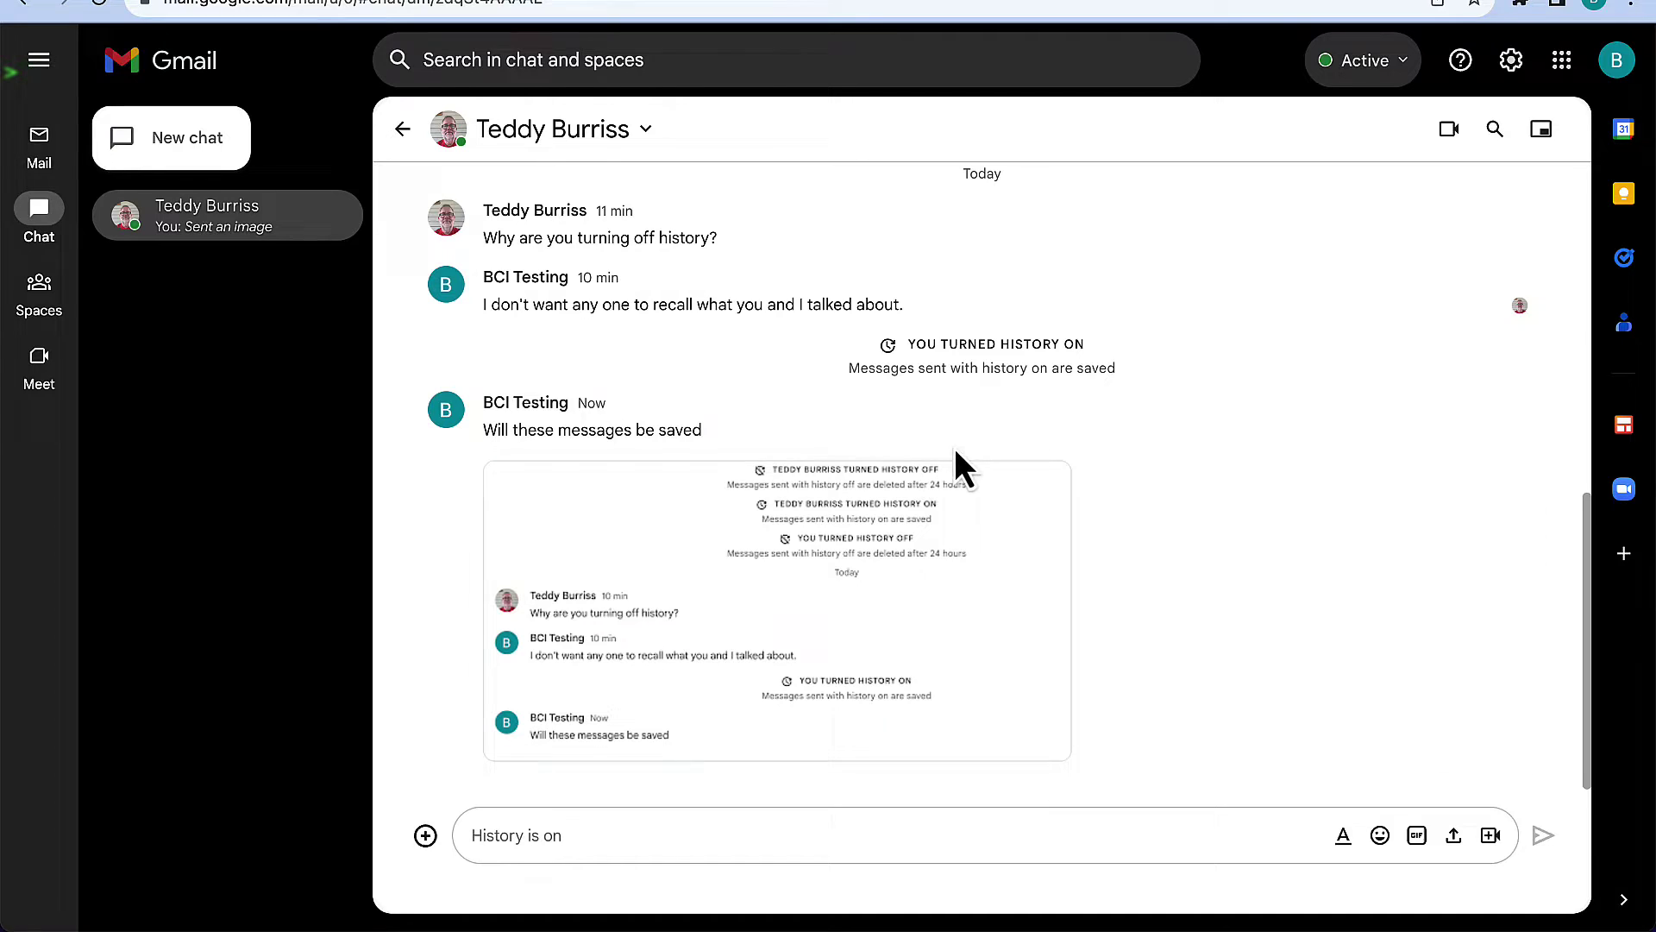
mouse_move(776, 725)
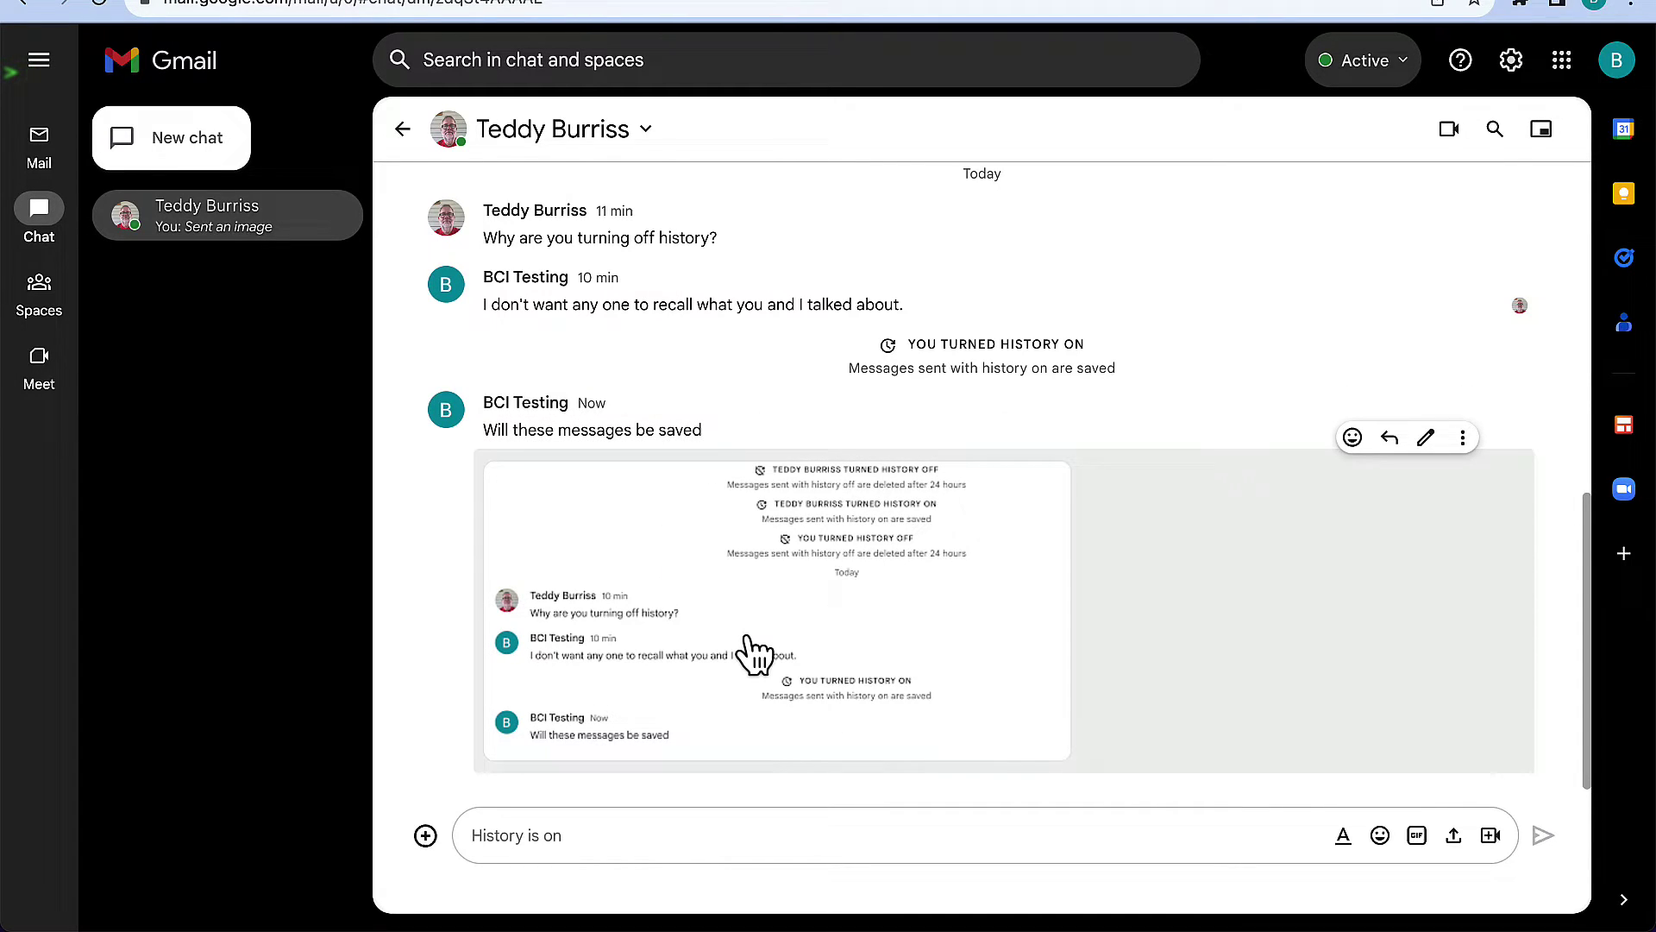
scroll(751, 647, "up", 3)
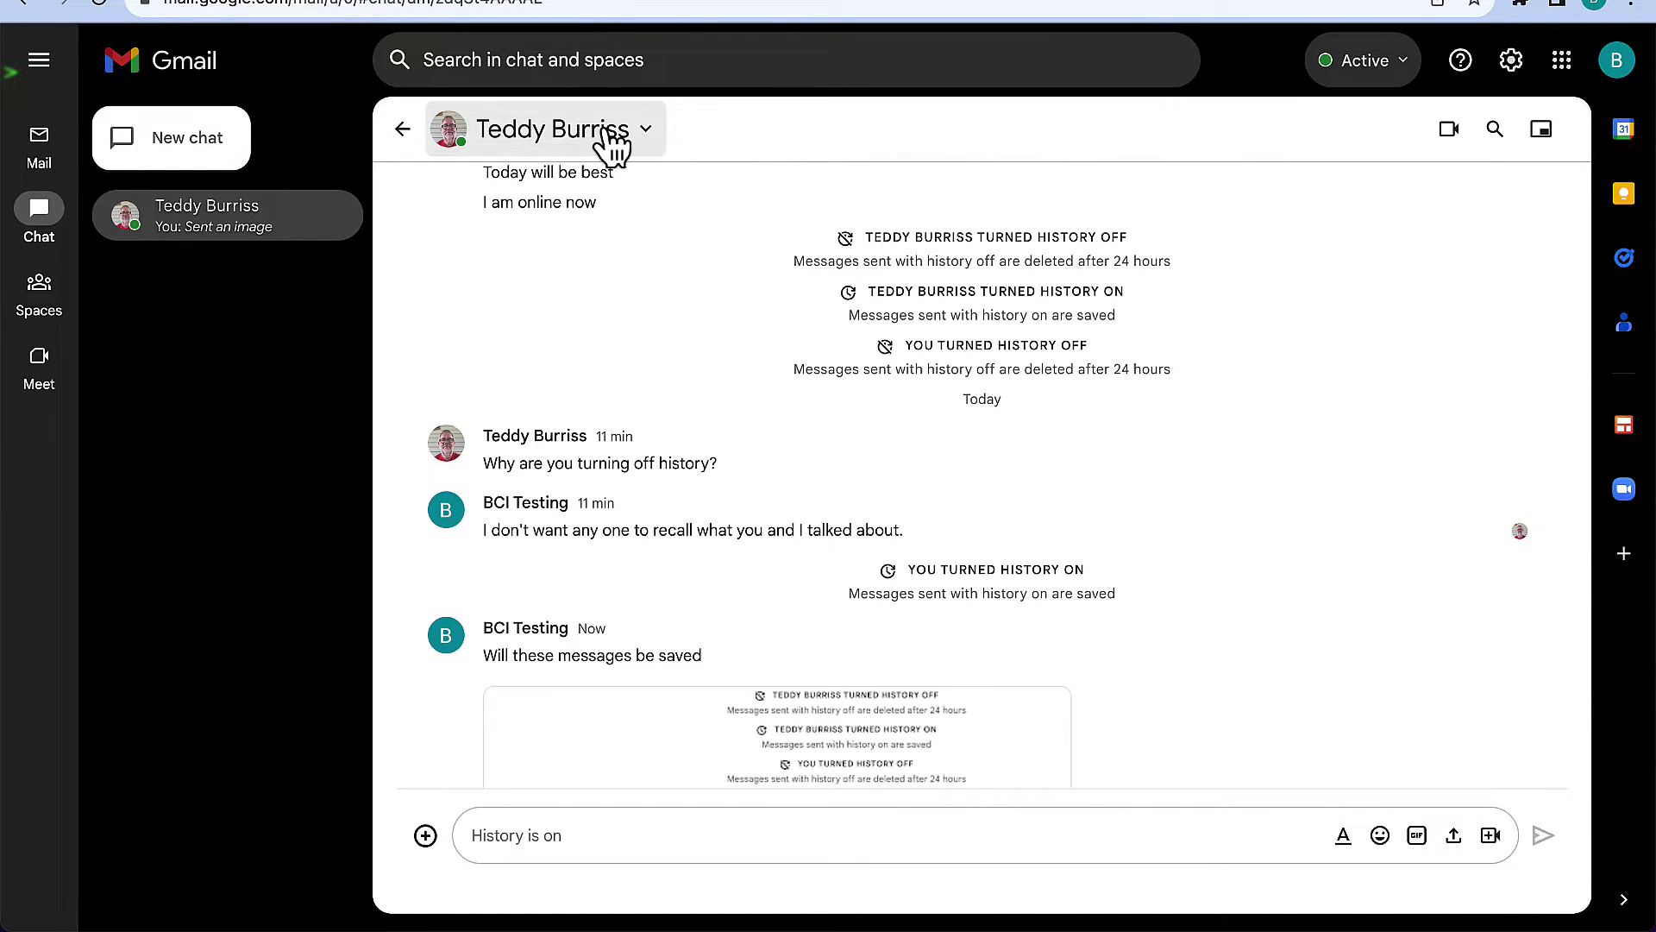
left_click(172, 137)
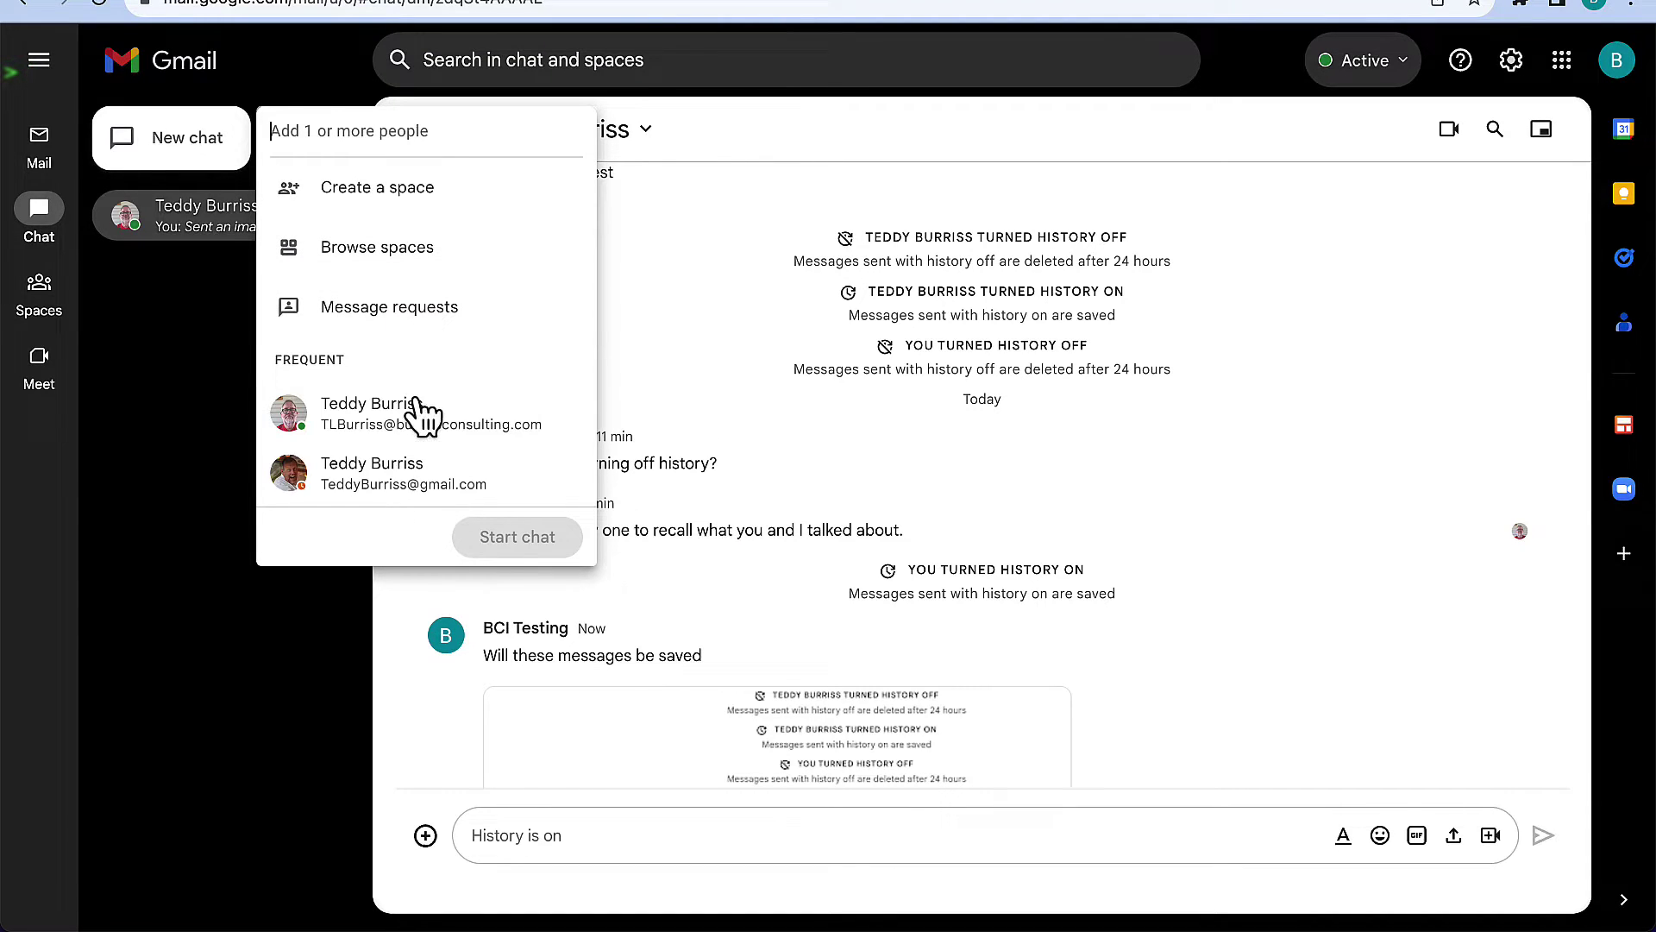
left_click(375, 473)
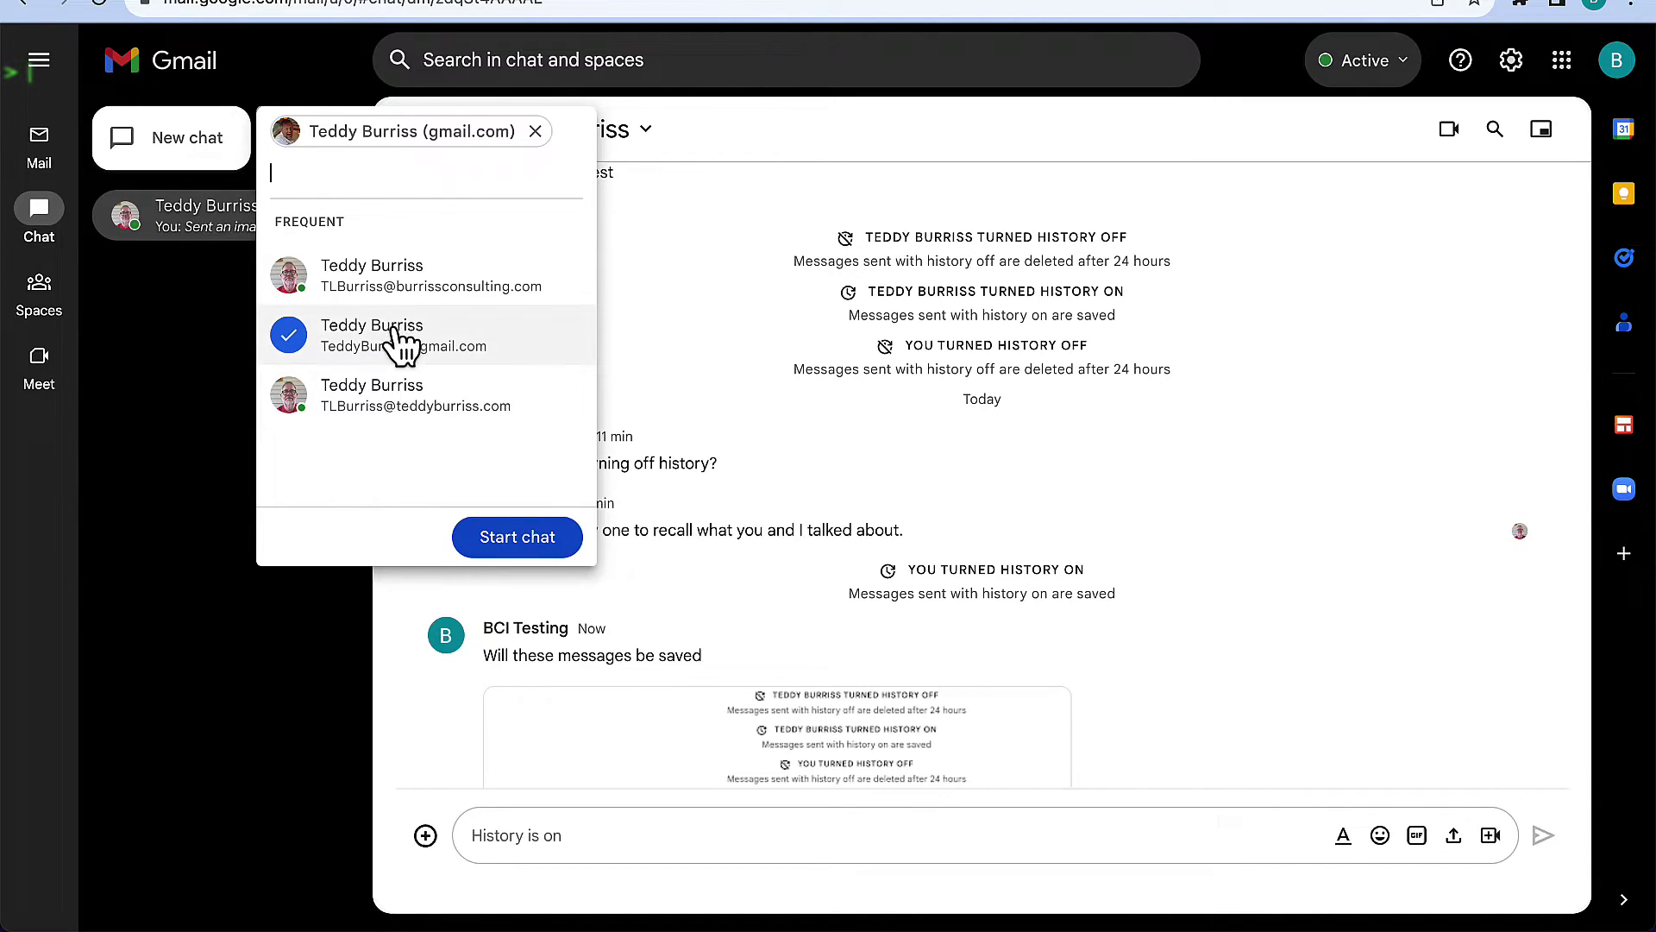
left_click(401, 339)
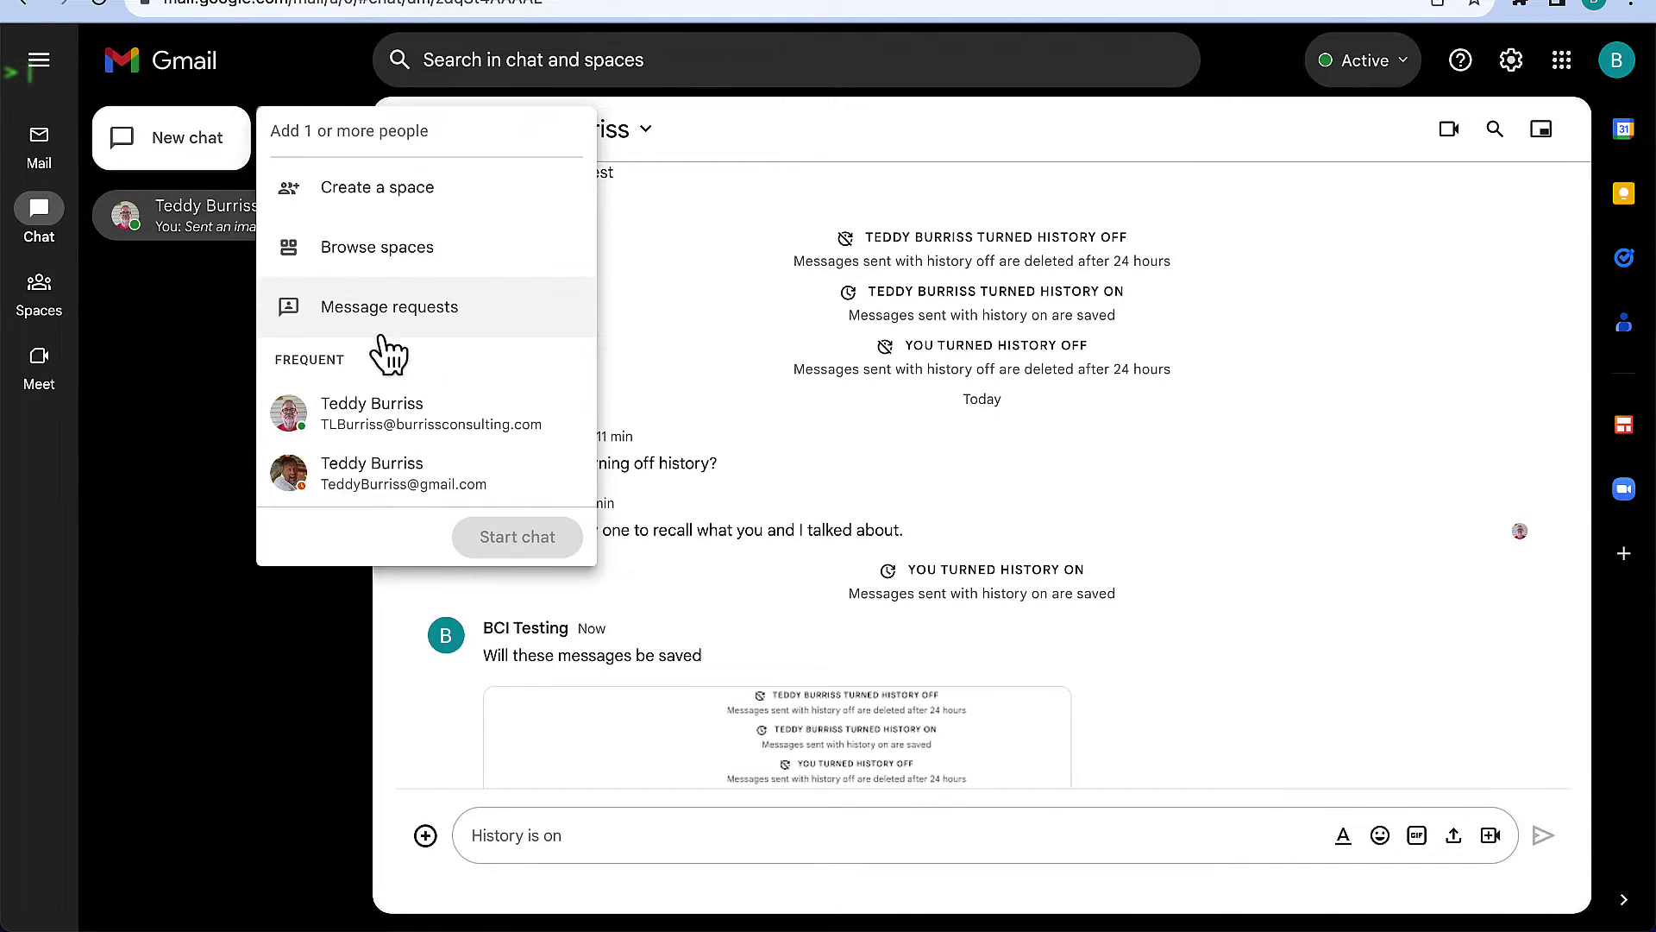
left_click(393, 480)
left_click(518, 536)
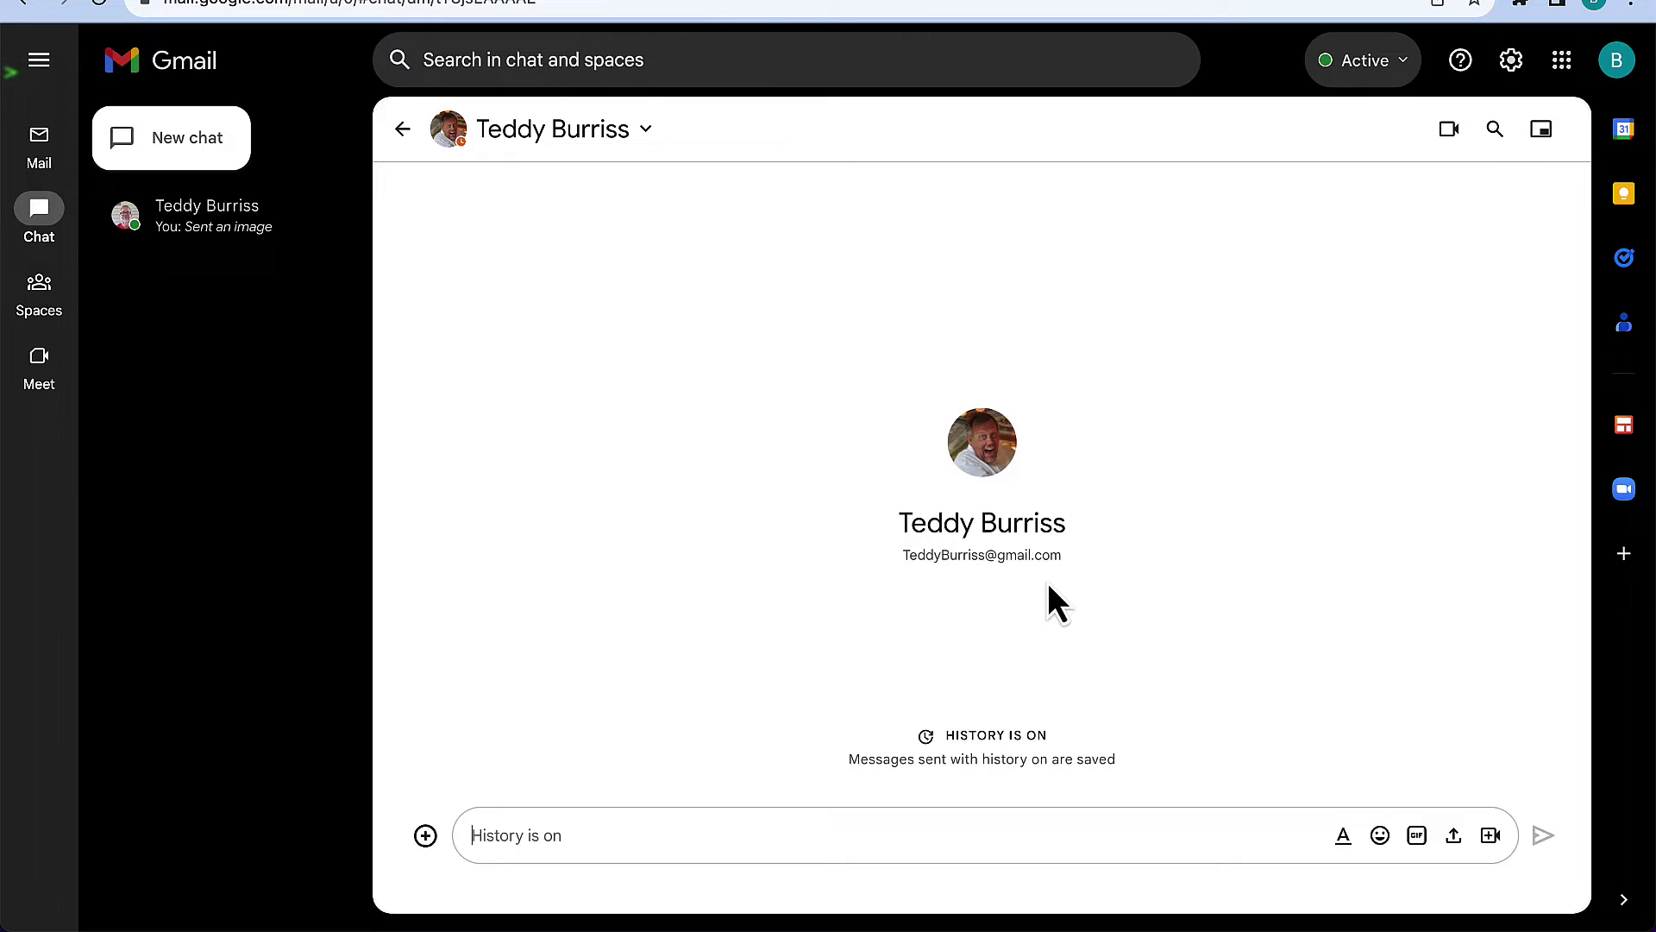
Send 'Hey Teddy' and 'Did you see what happened' in the new chat.
left_click(591, 834)
type("Hey Teddy")
key("Return")
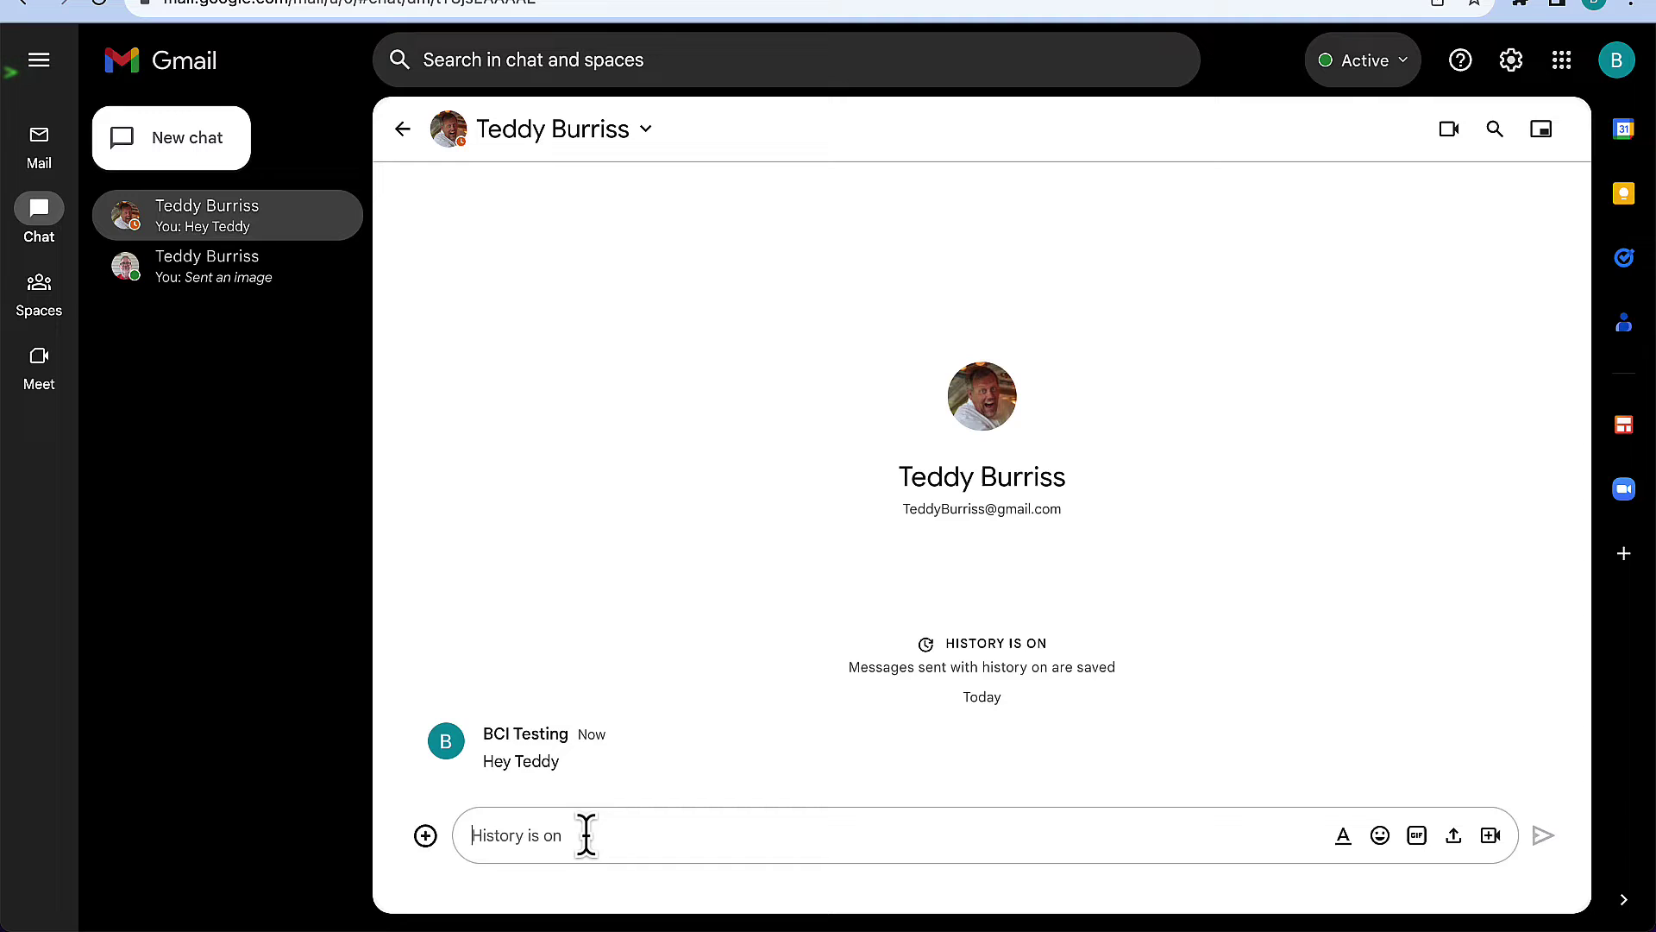
type("Did you see wh")
type("at happened")
key("Return")
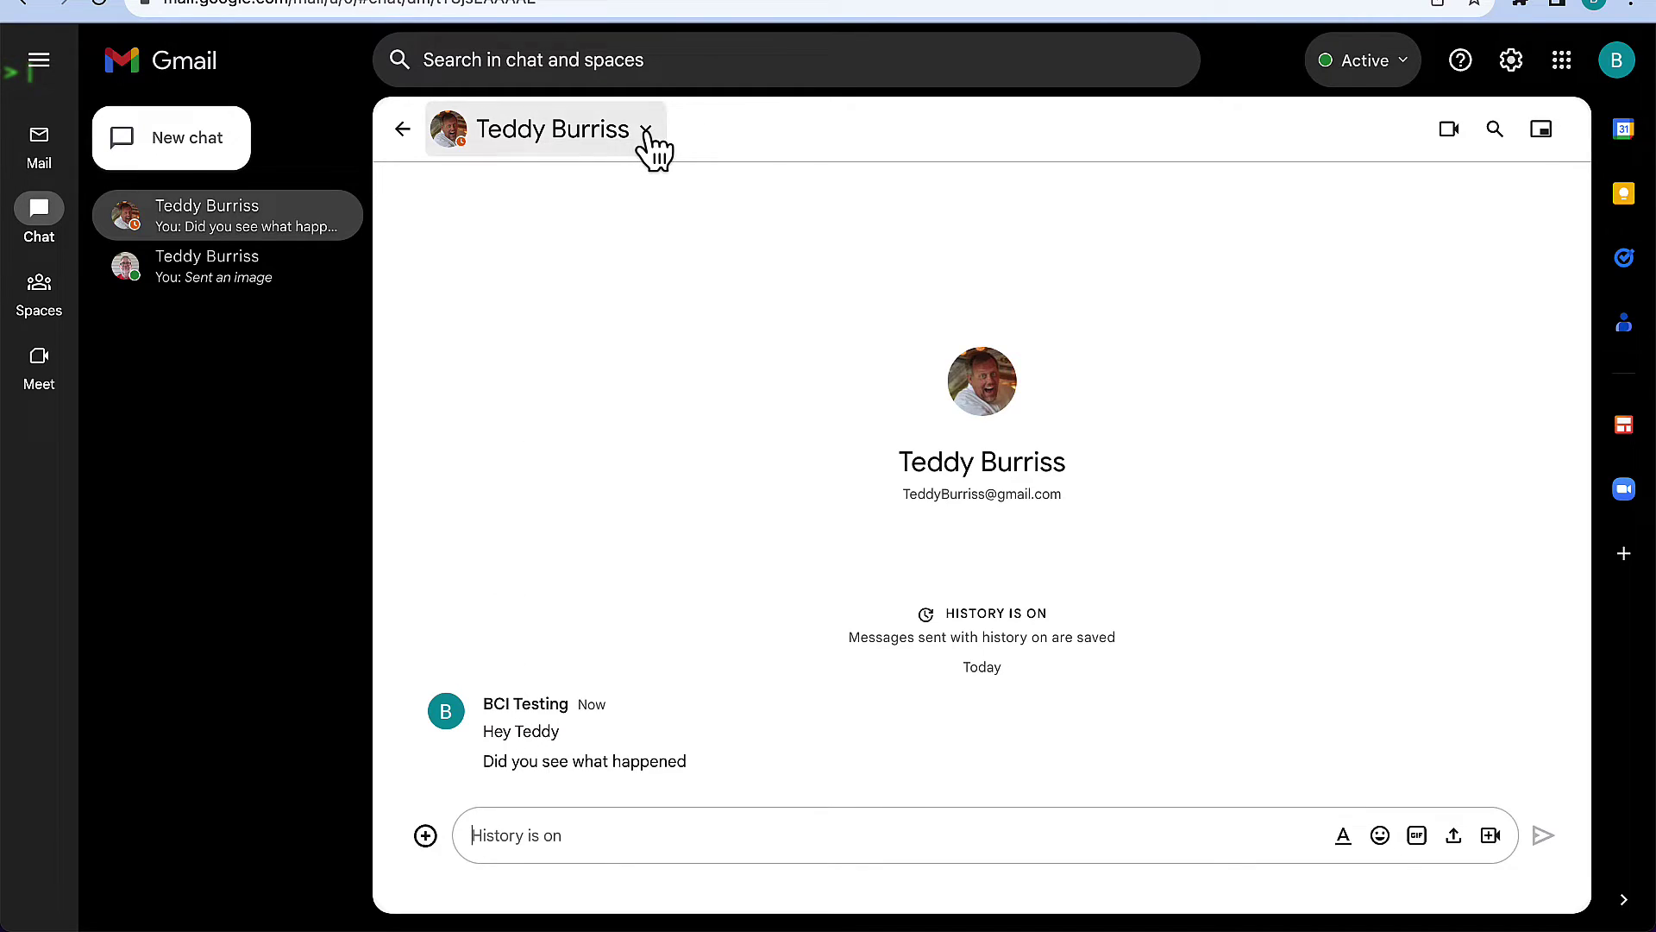
Turn history off in the new chat and send a message saying it will go away.
left_click(644, 131)
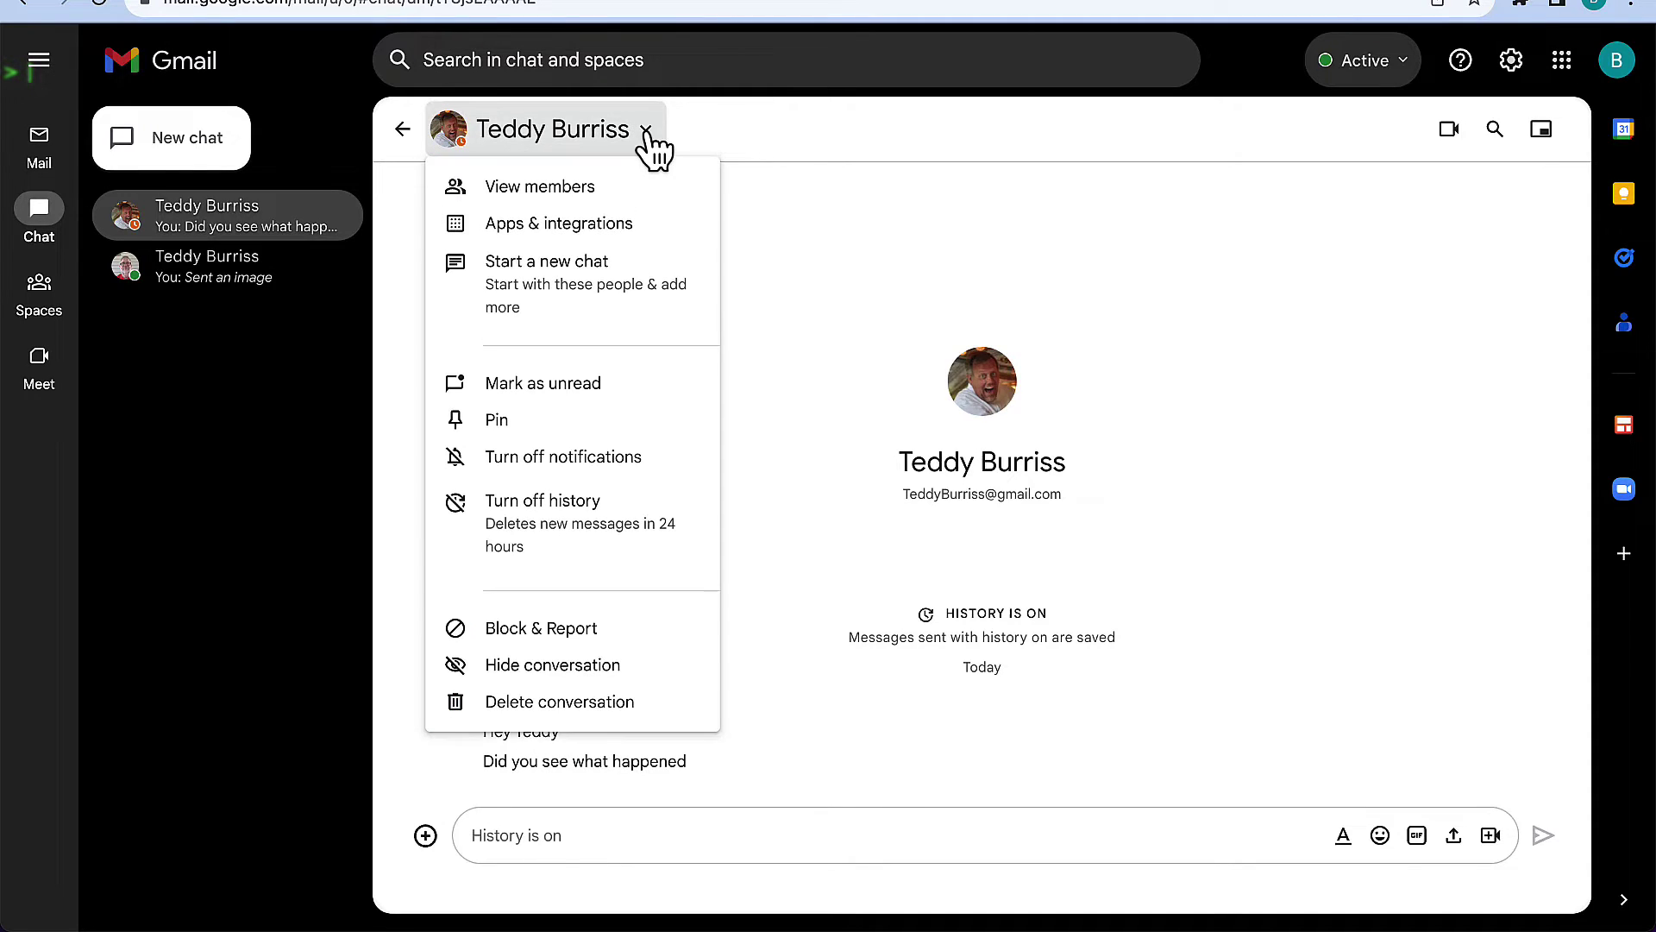
left_click(570, 528)
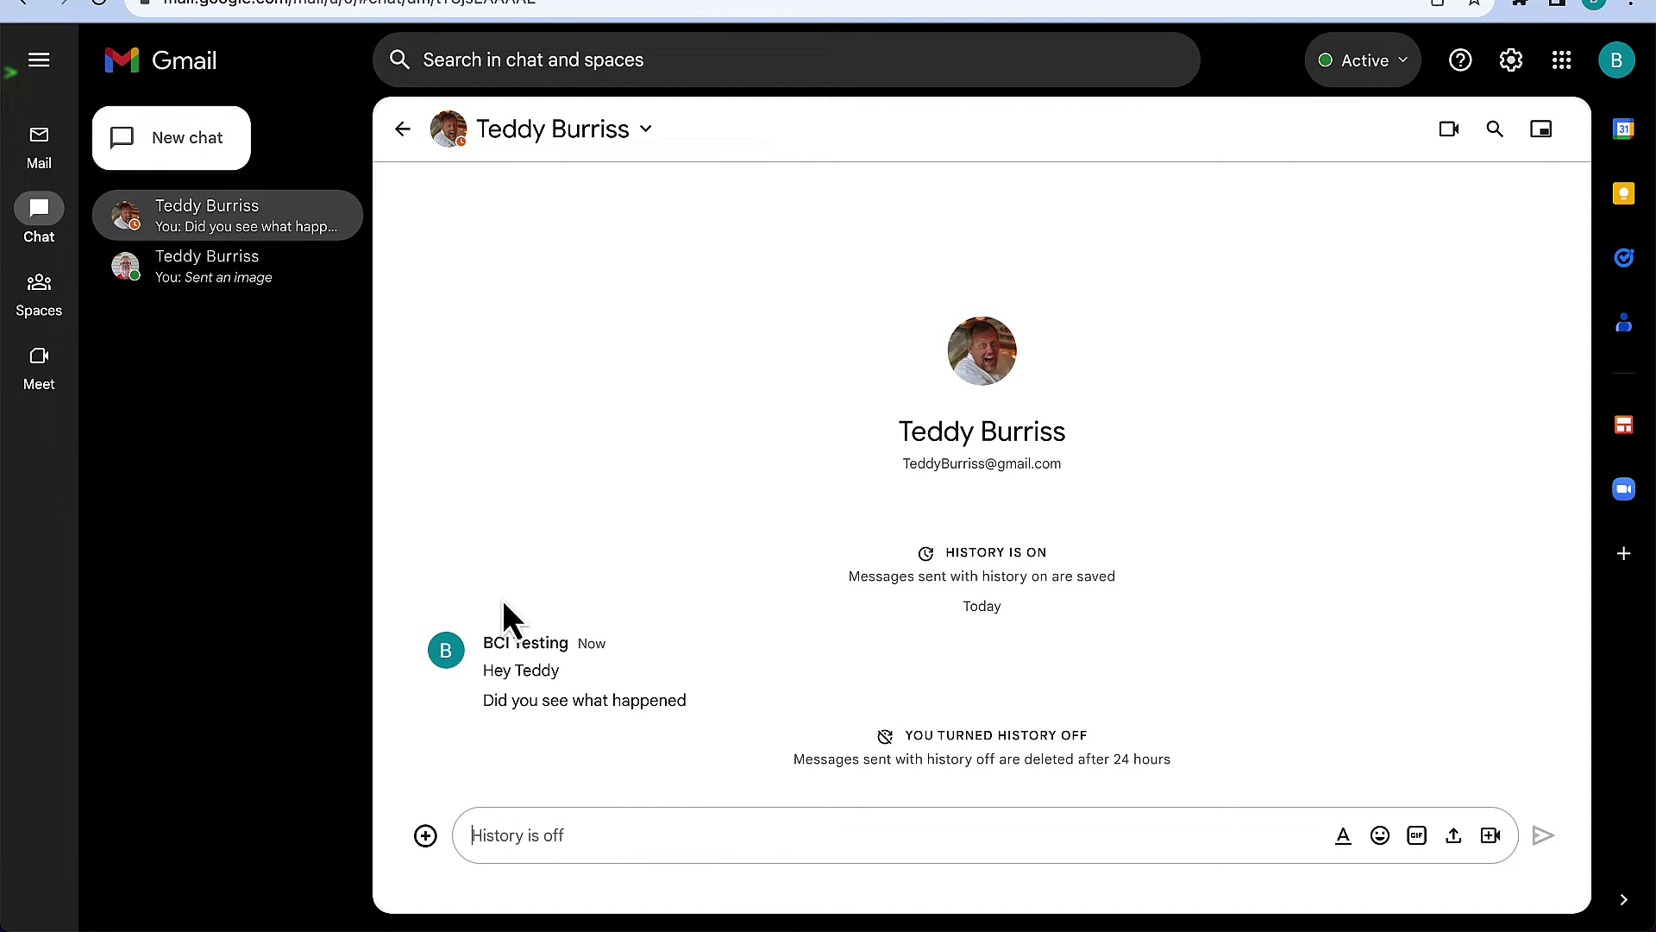
mouse_move(595, 700)
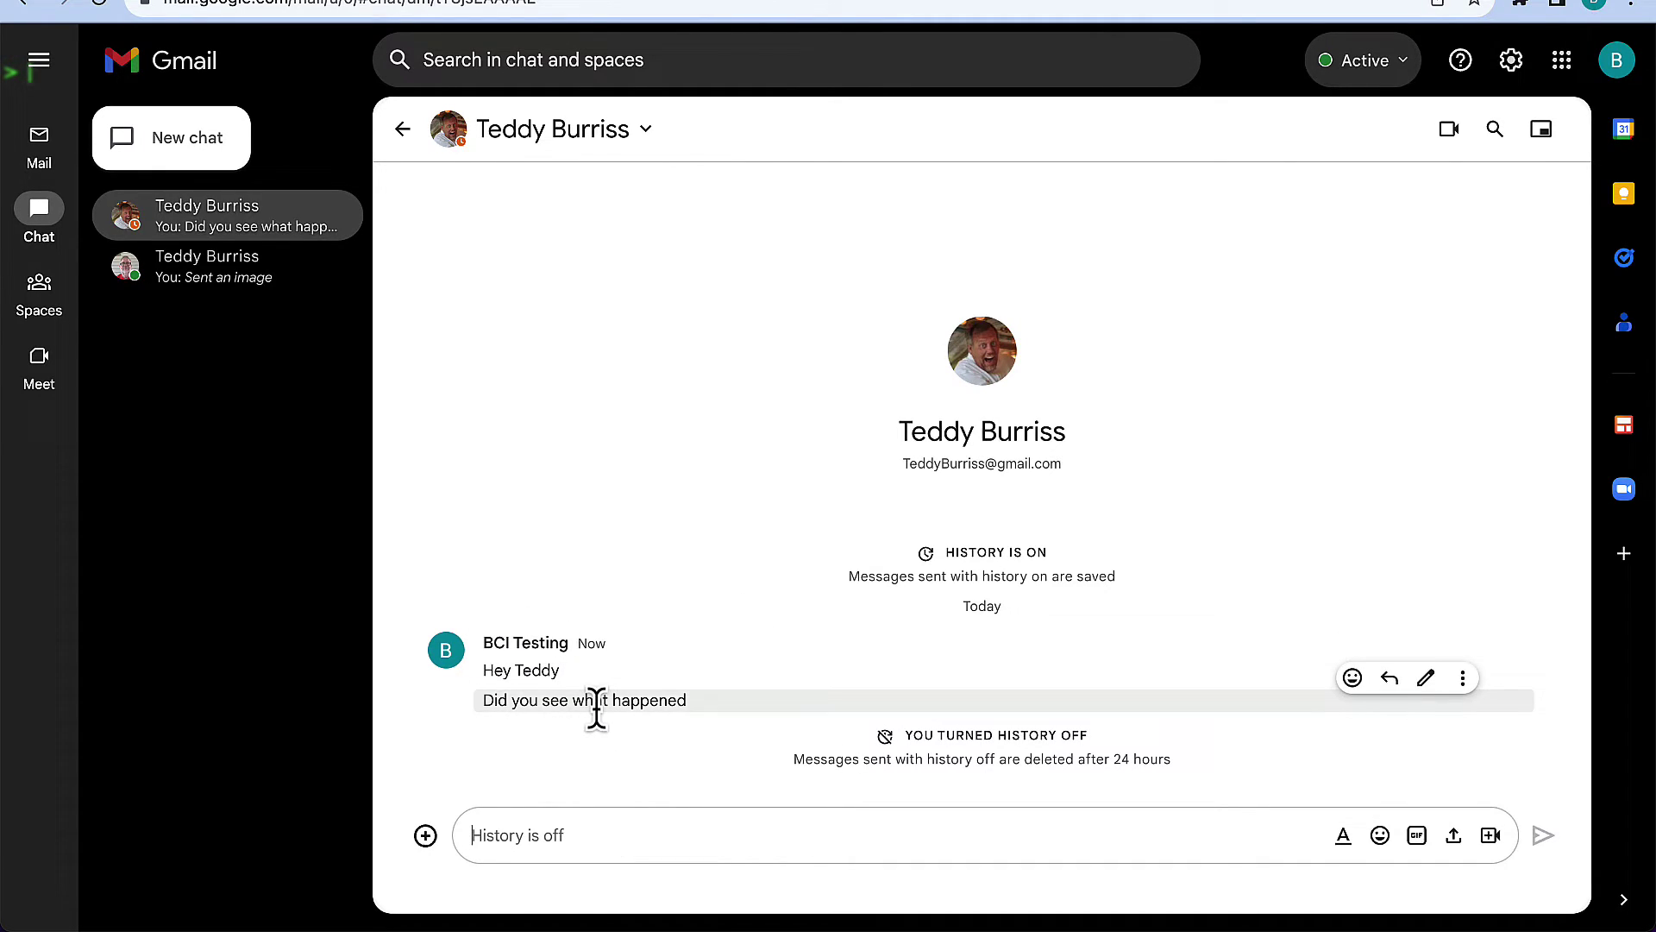
left_click_drag(988, 577, 1125, 583)
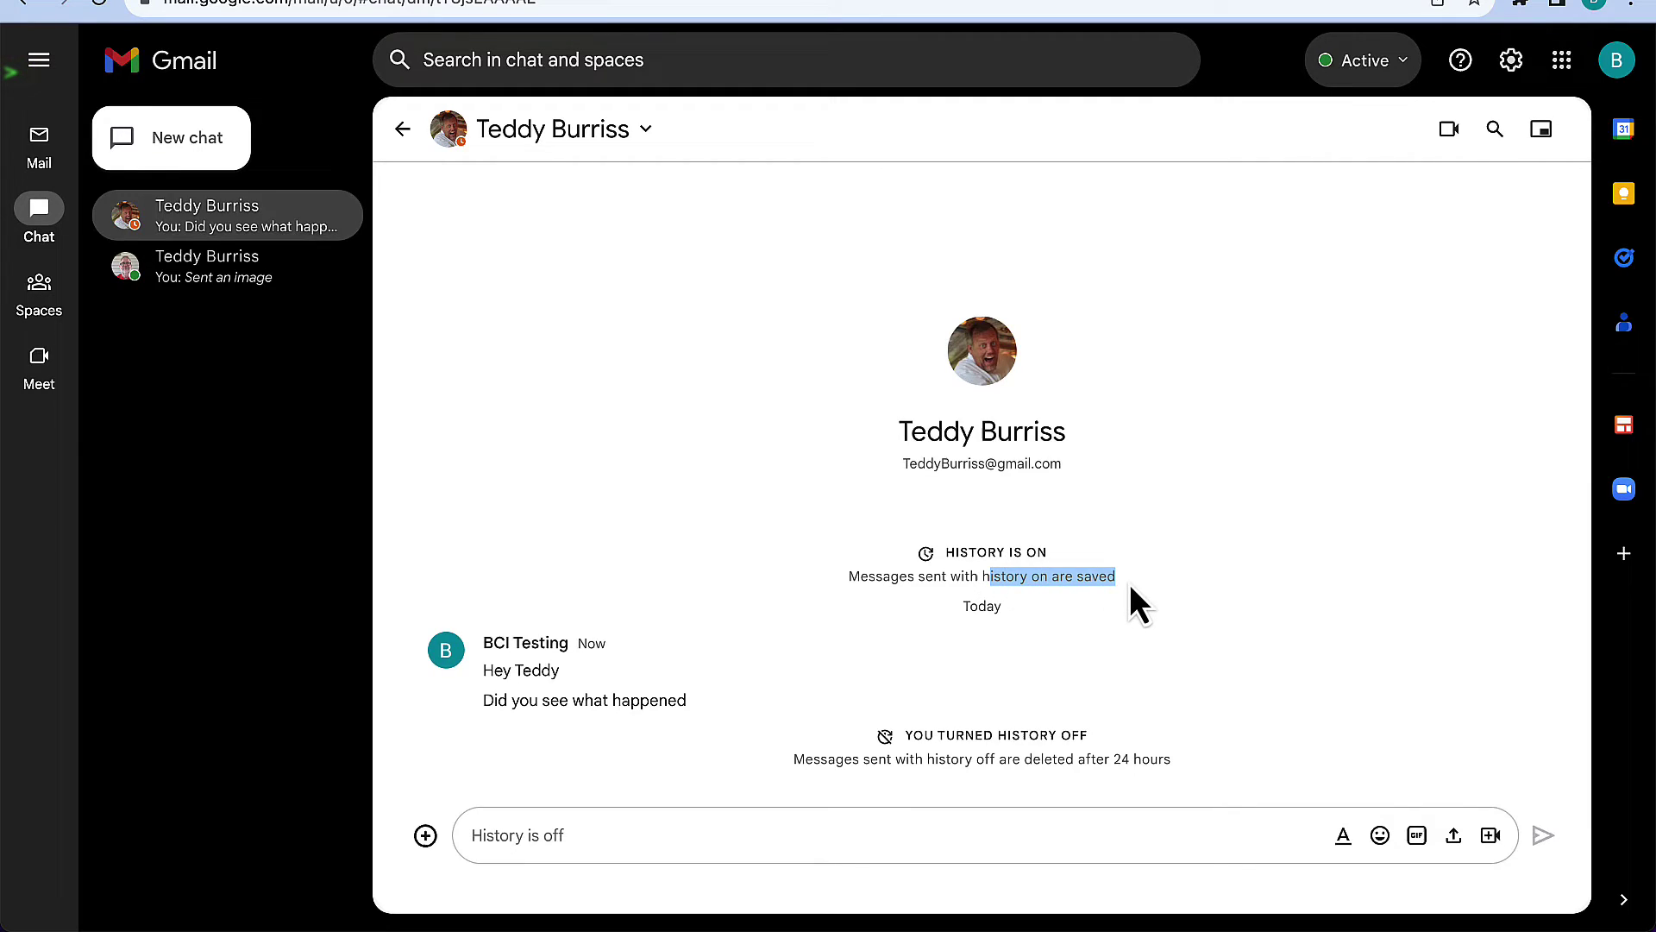
left_click(626, 834)
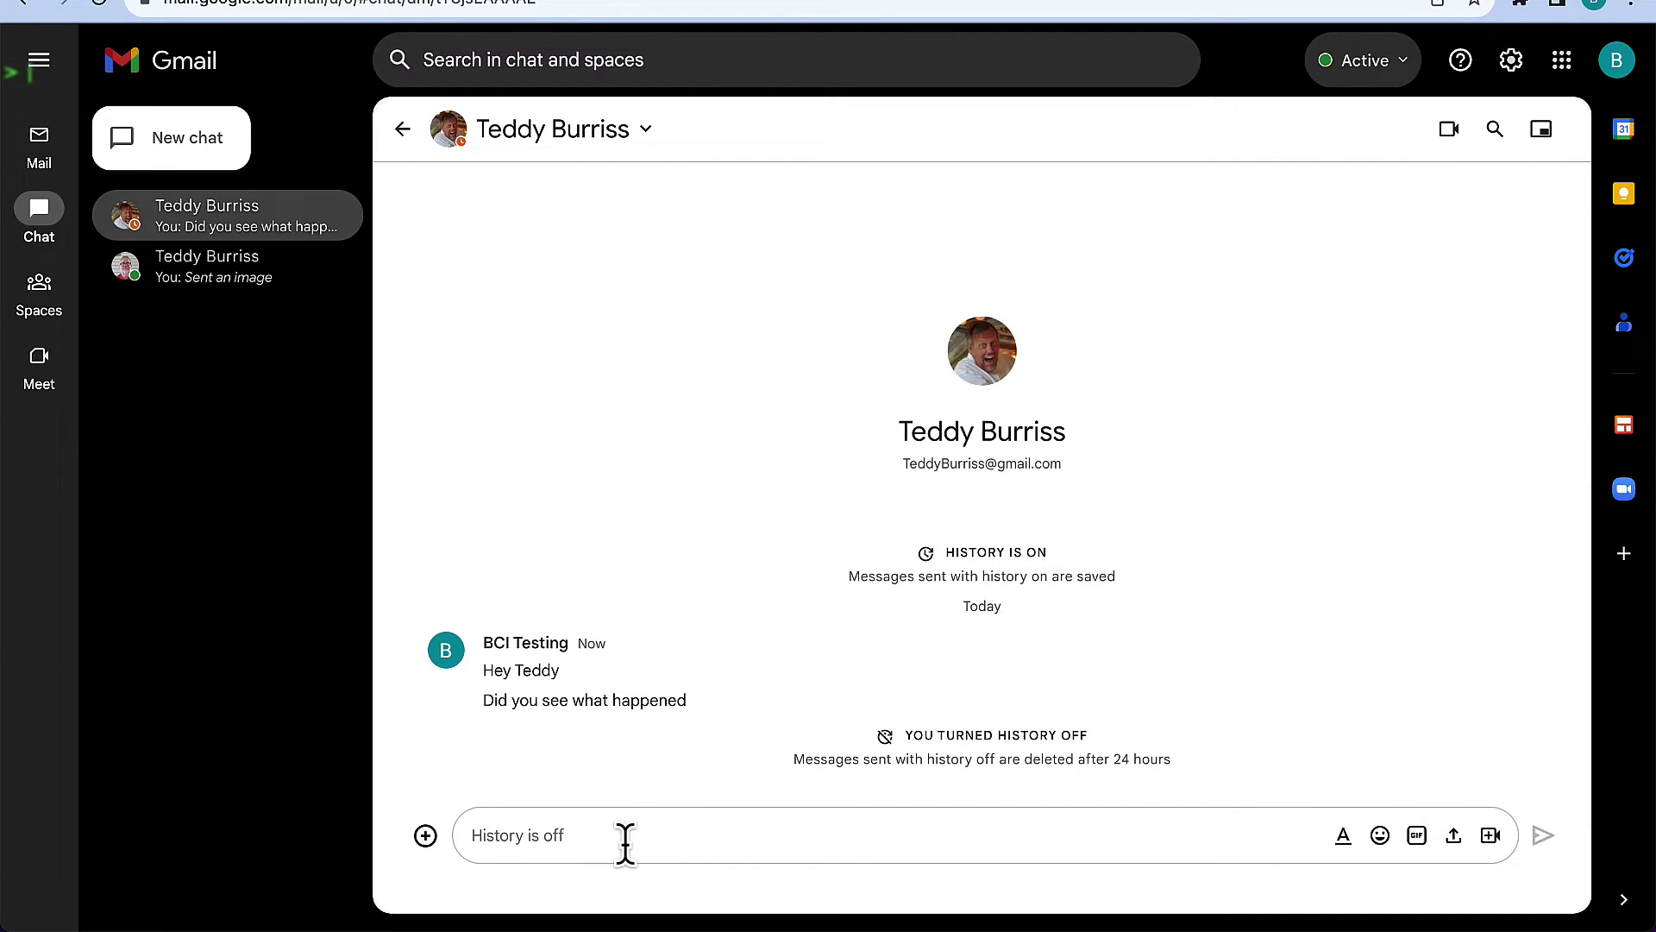
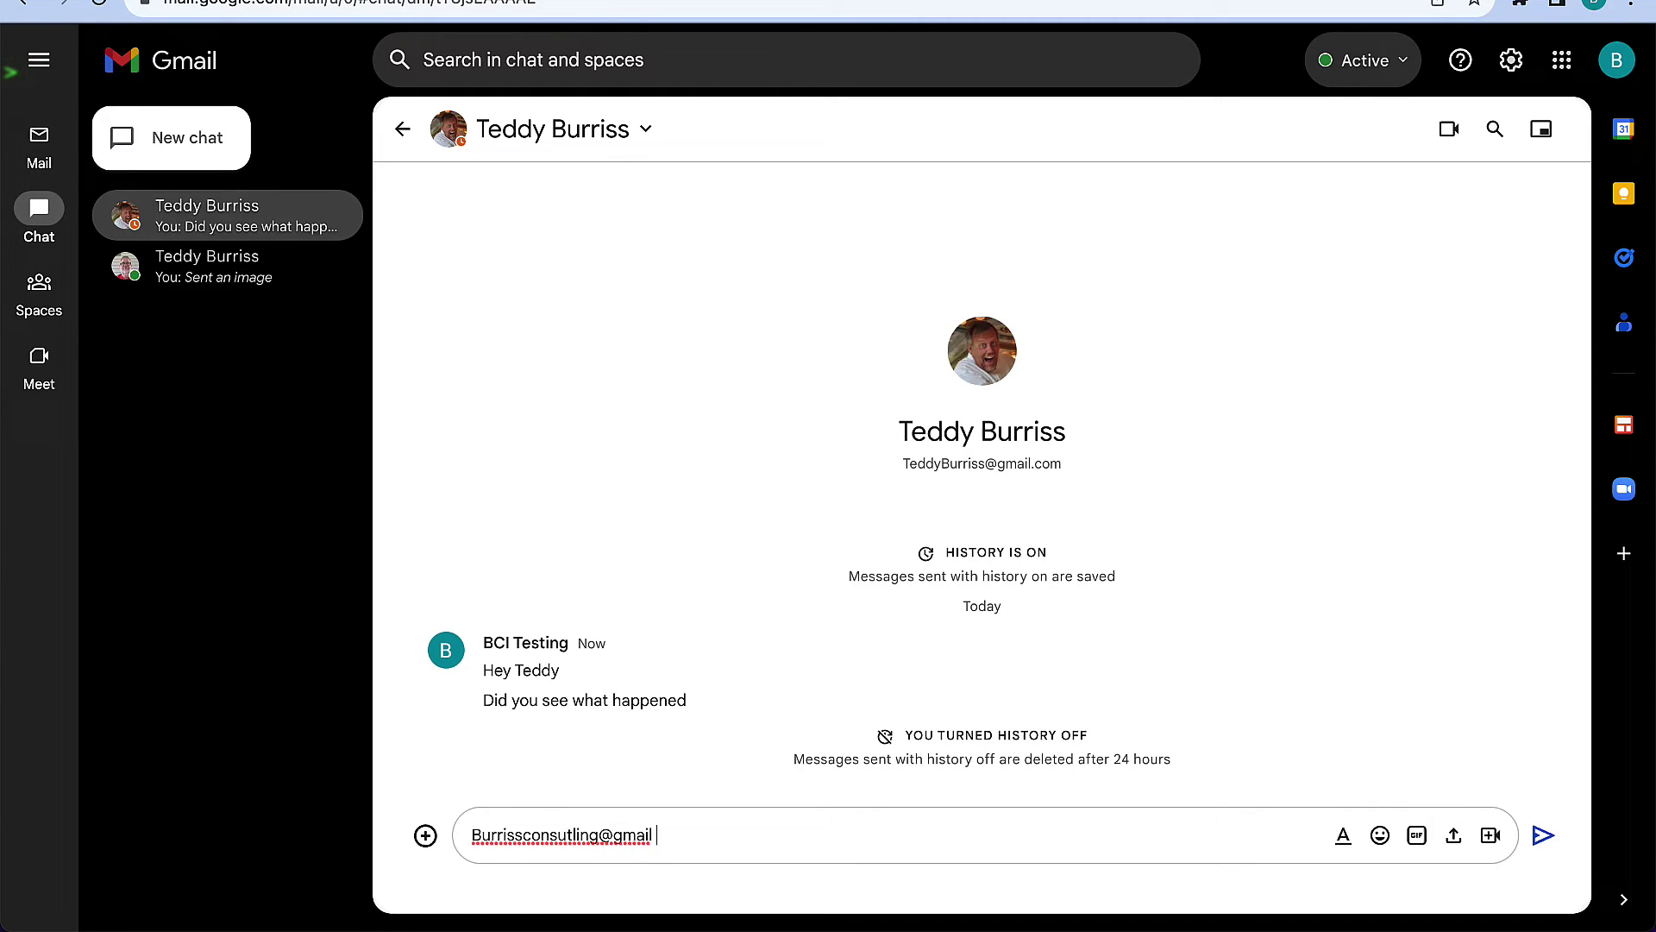
type("said it will go aw")
type("ay")
key("Return")
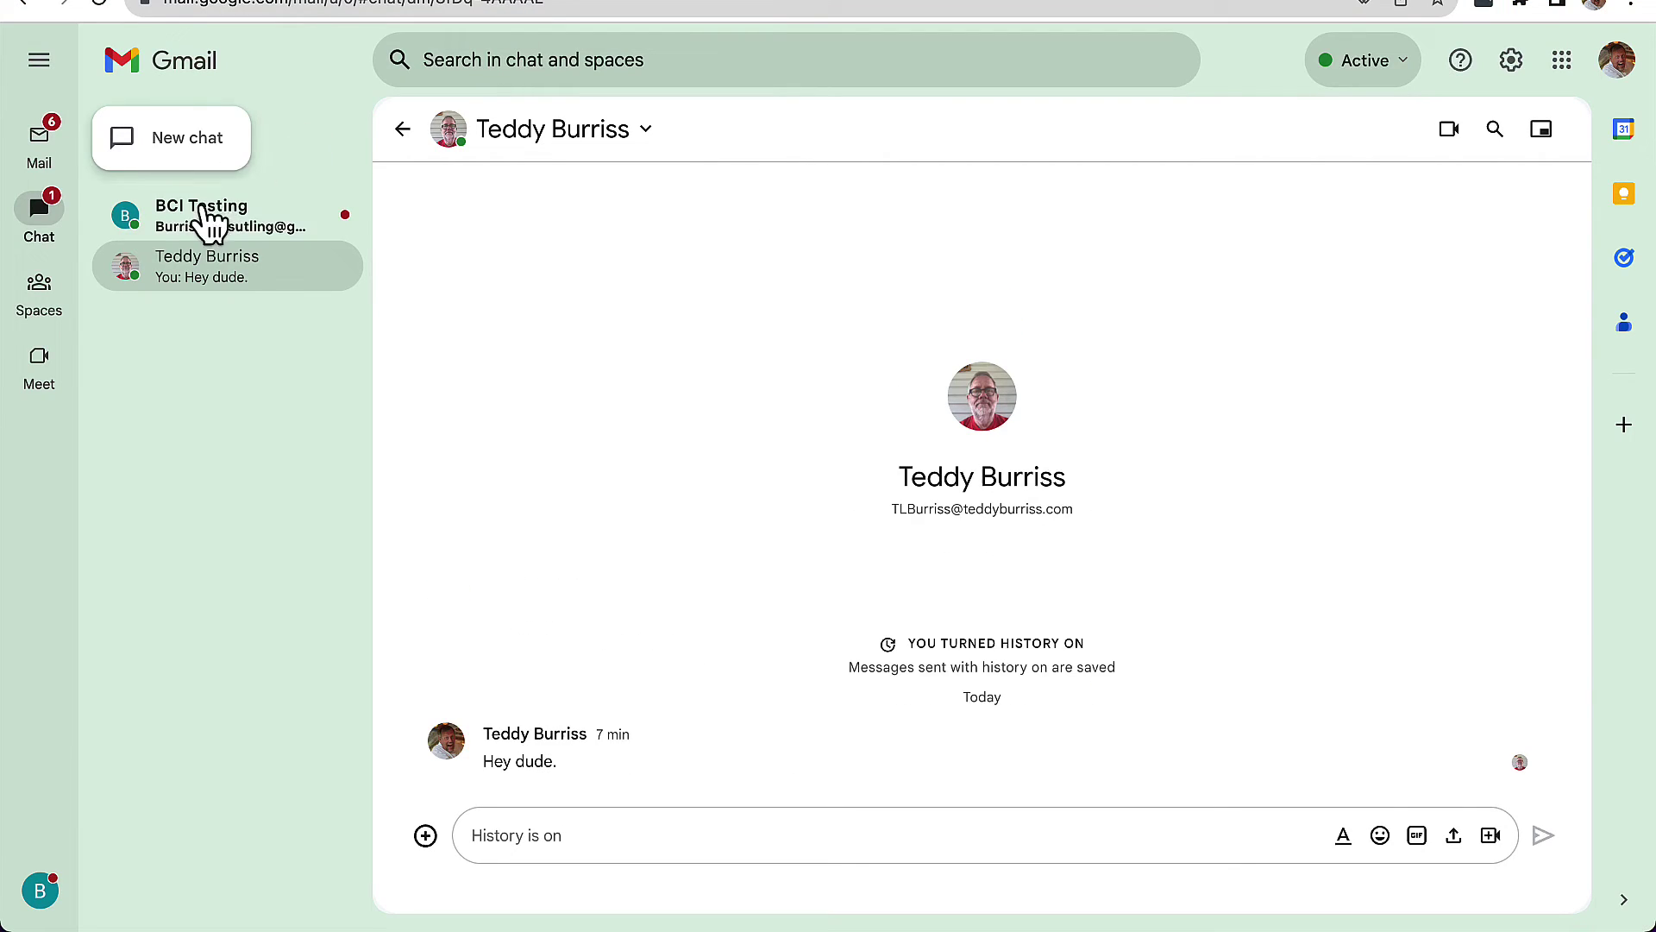
Open the test account's chat and highlight its HISTORY IS ON and history-off notices.
left_click(204, 217)
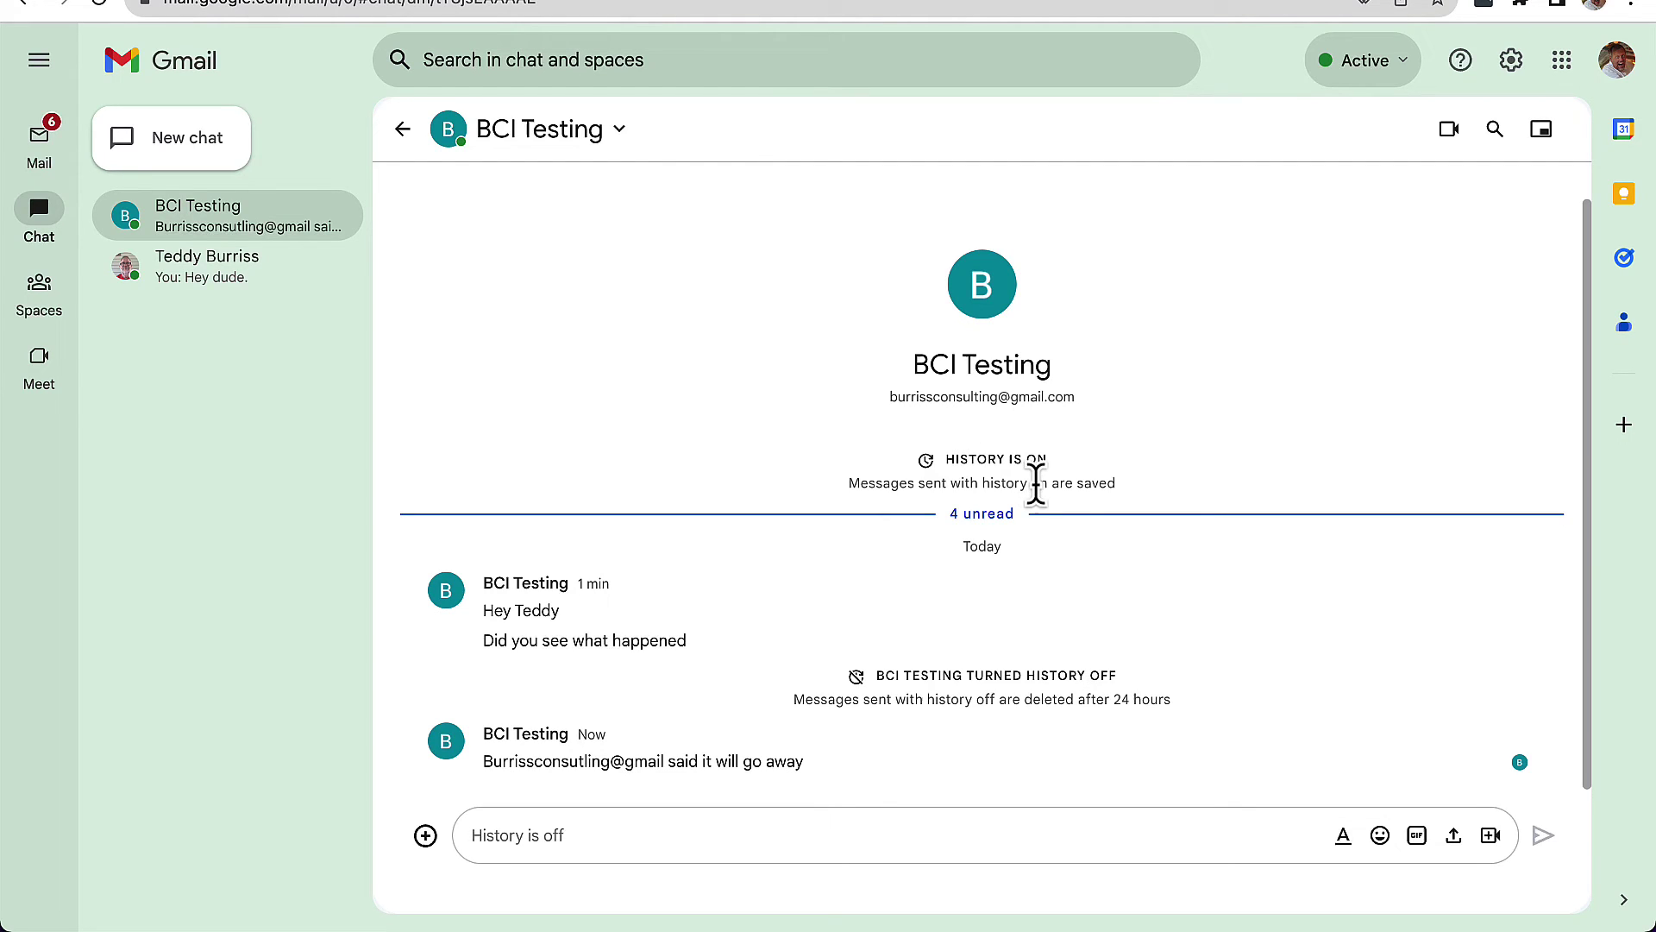
left_click_drag(952, 459, 1049, 462)
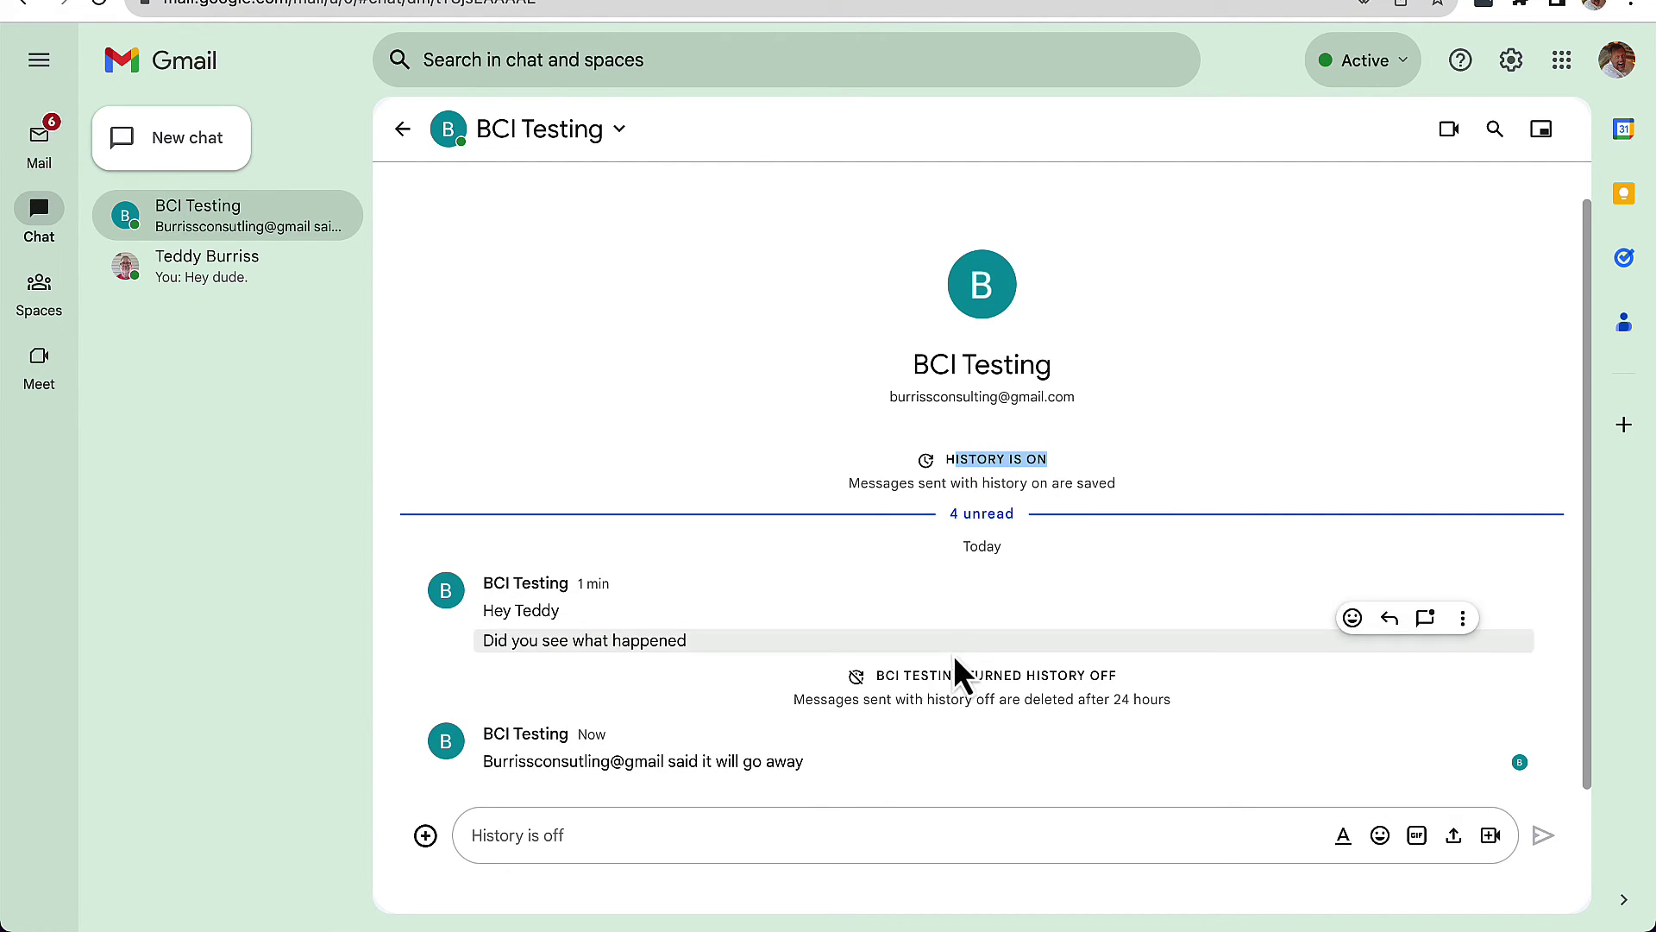
left_click_drag(877, 675, 1104, 672)
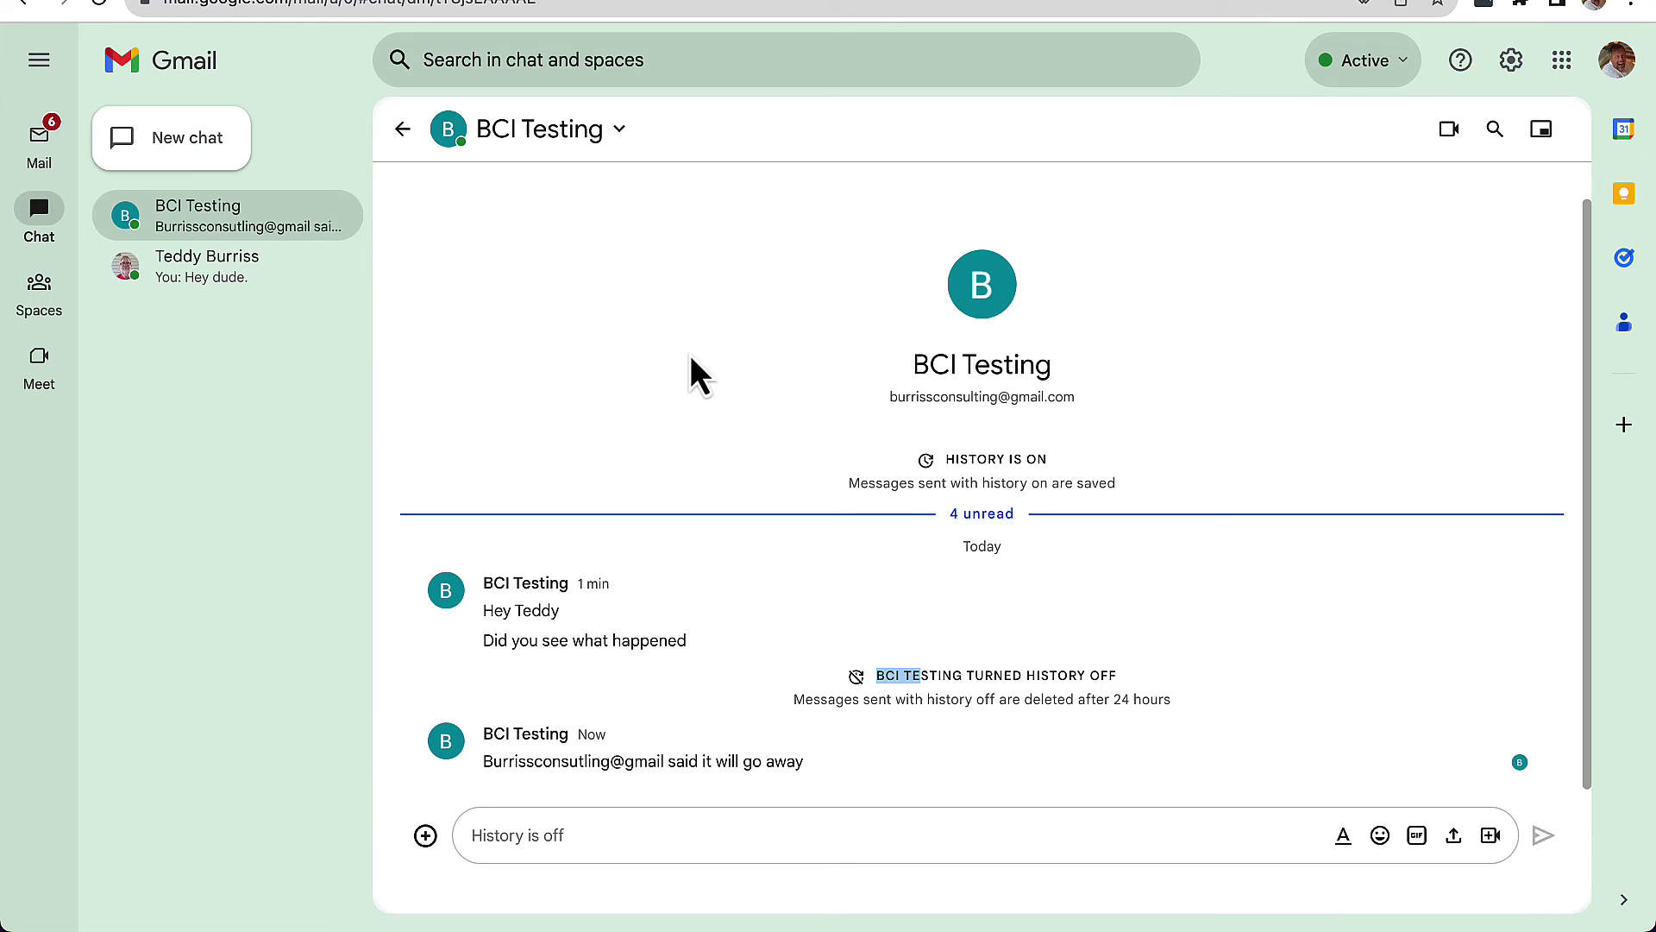